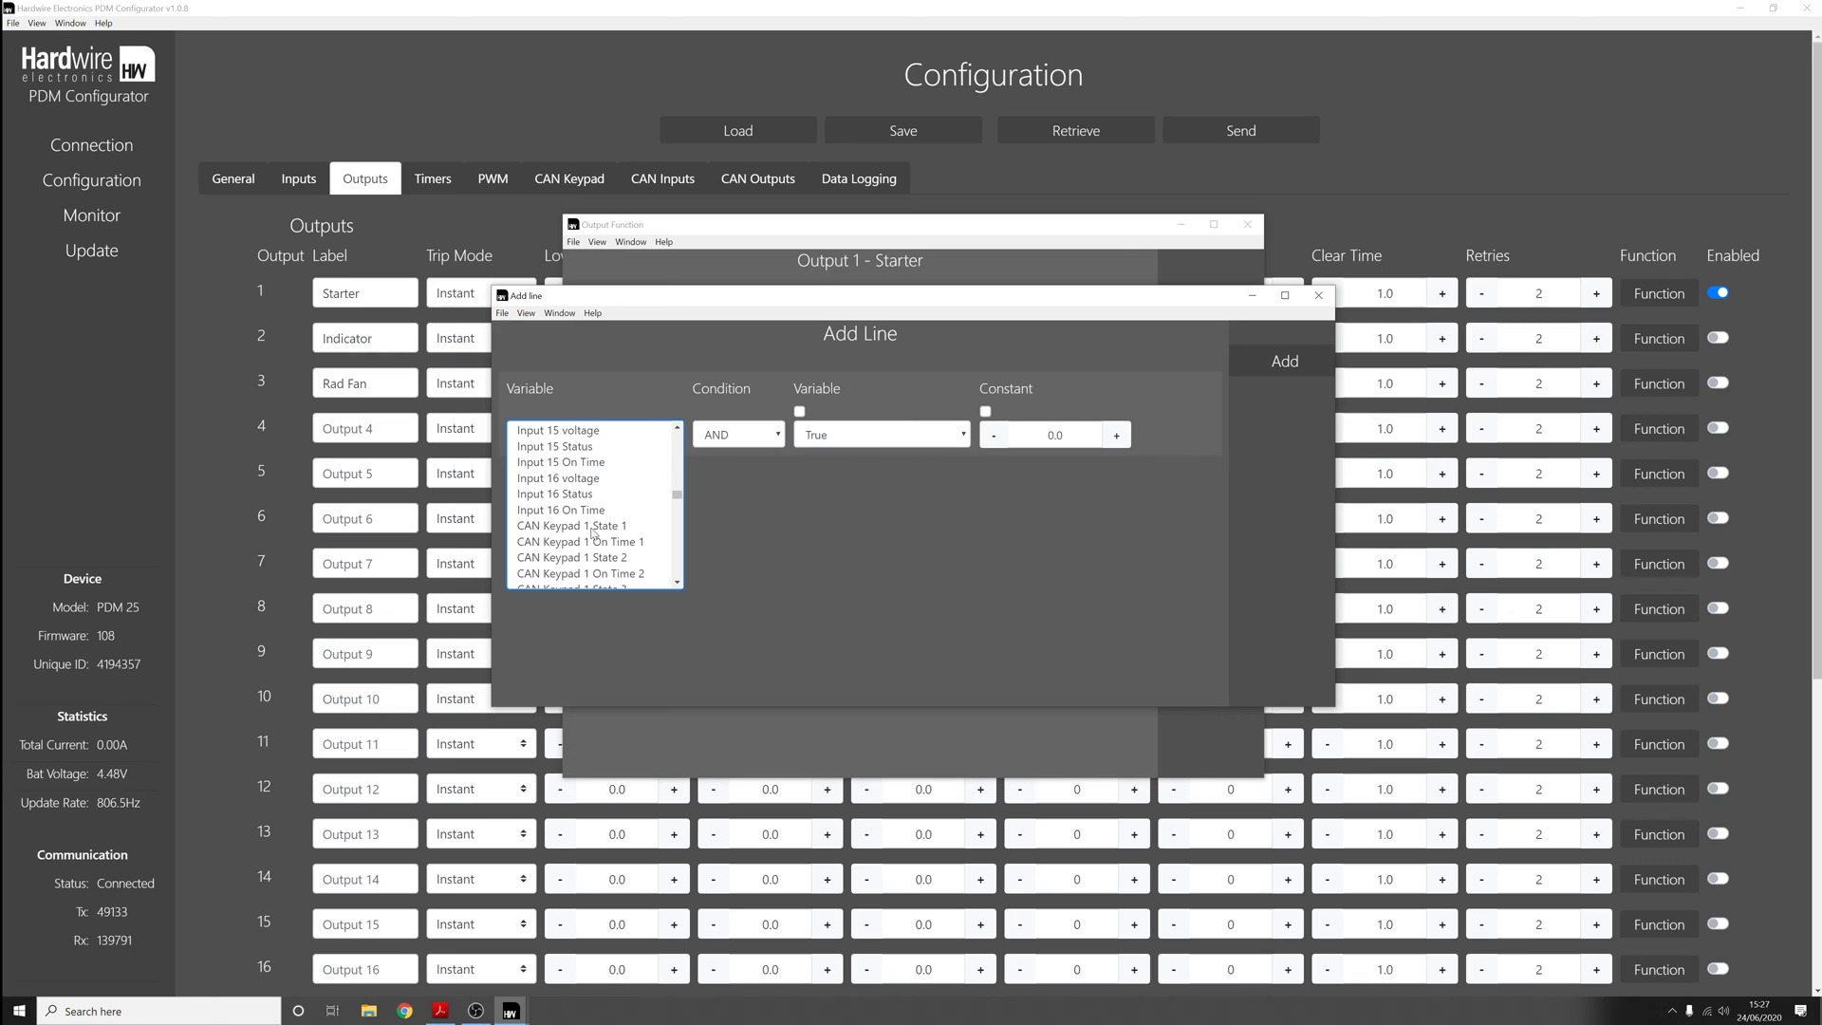
Set the Starter output's function line to CAN Keypad 1 State 1 Equals True and save the function.
{"action": "left_click", "coordinate": [595, 528]}
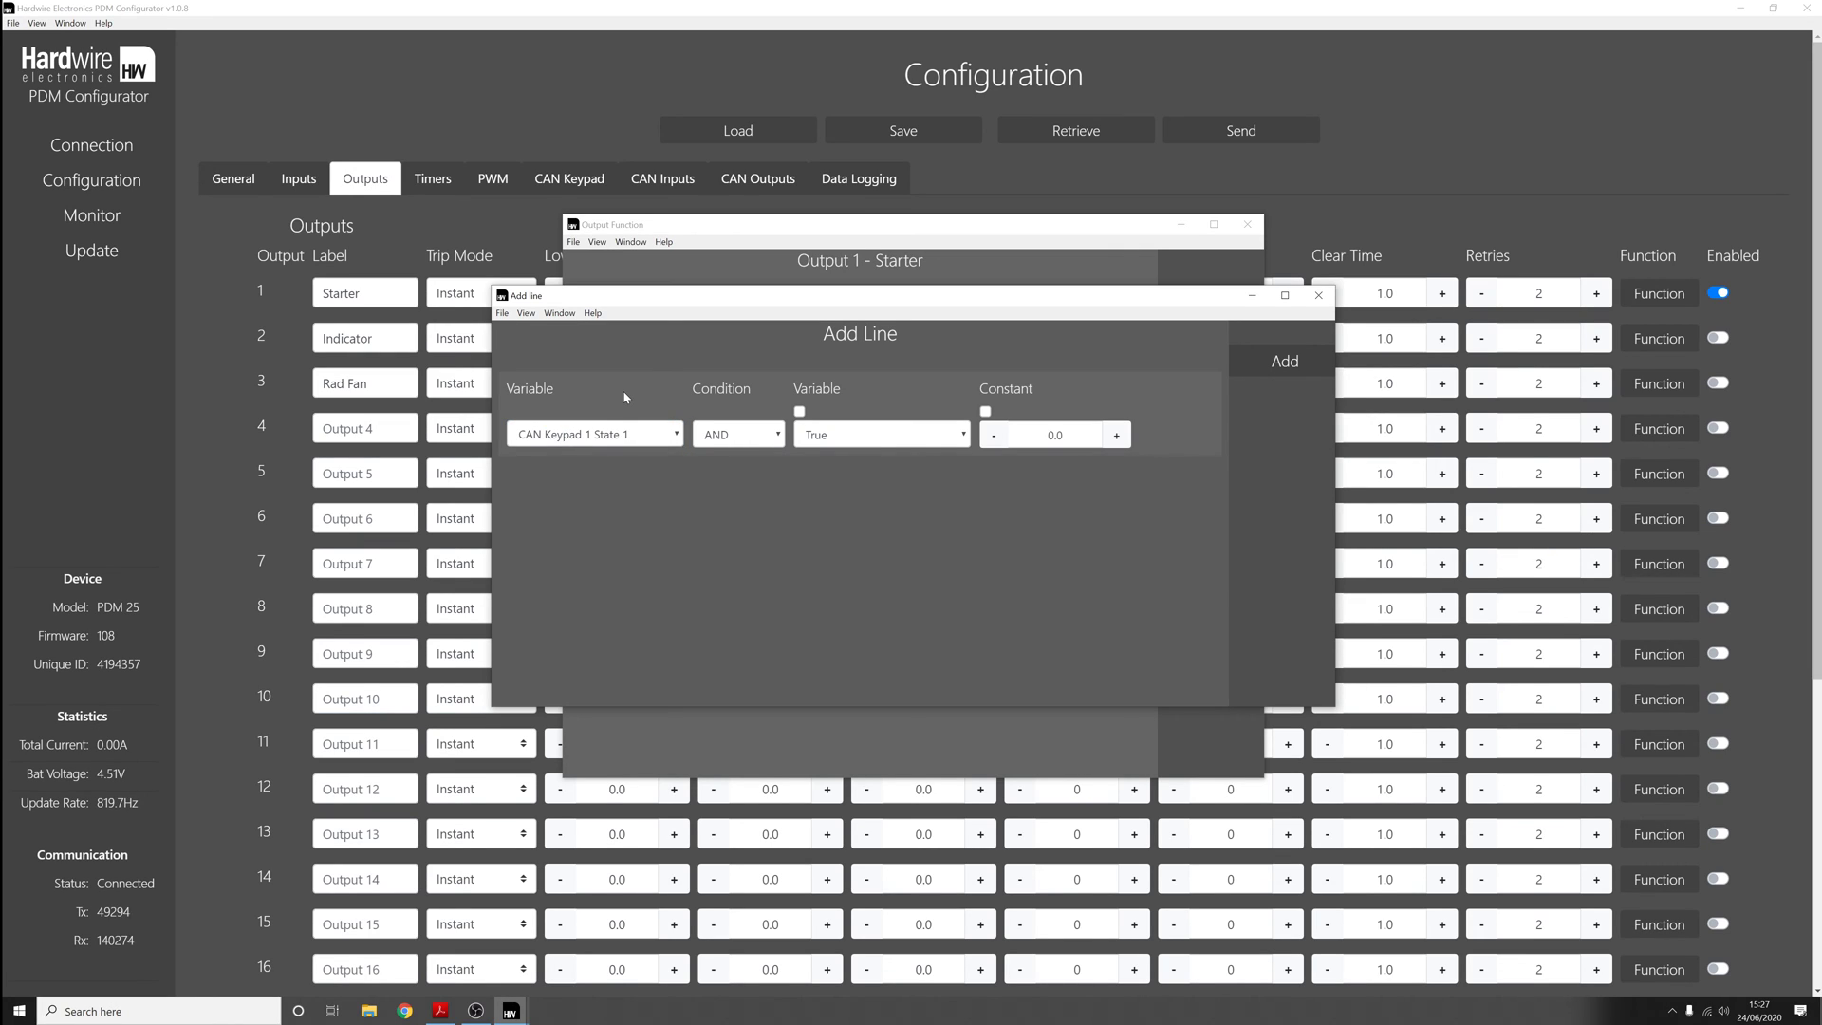
{"action": "left_click", "coordinate": [726, 438]}
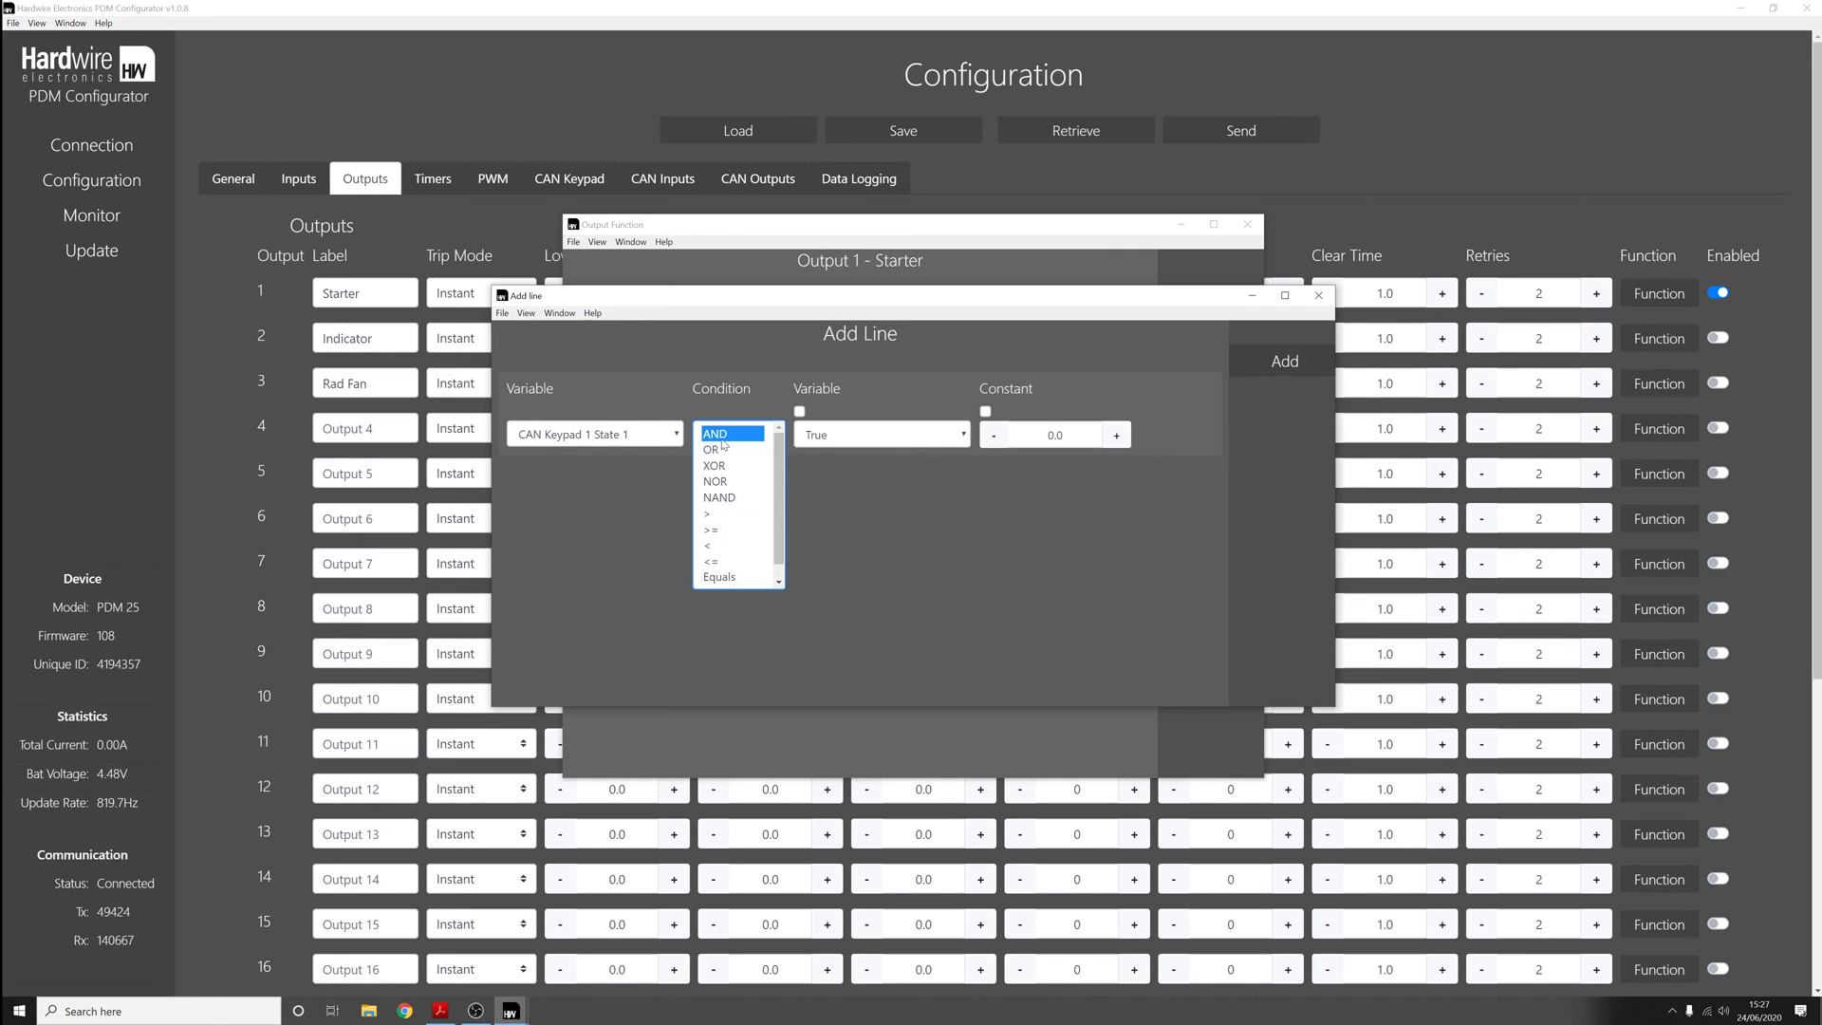
{"action": "left_click", "coordinate": [721, 578]}
{"action": "left_click", "coordinate": [799, 412]}
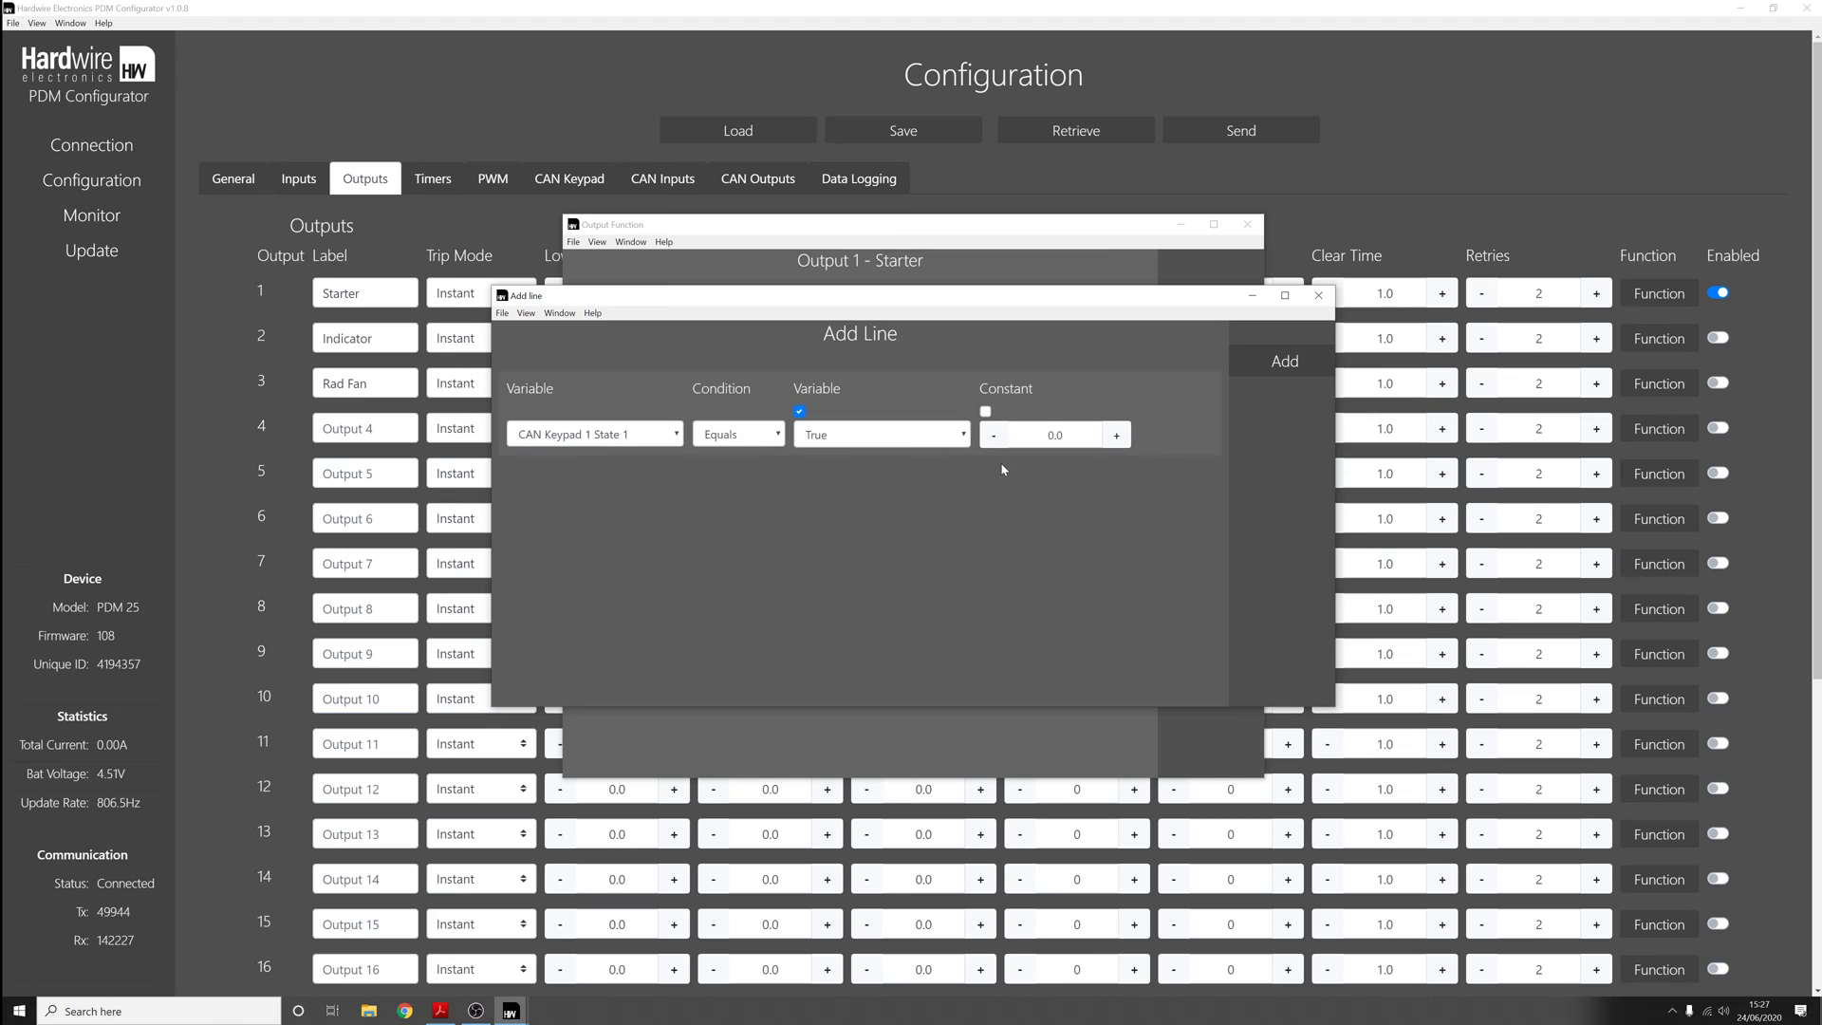
{"action": "left_click", "coordinate": [1288, 362]}
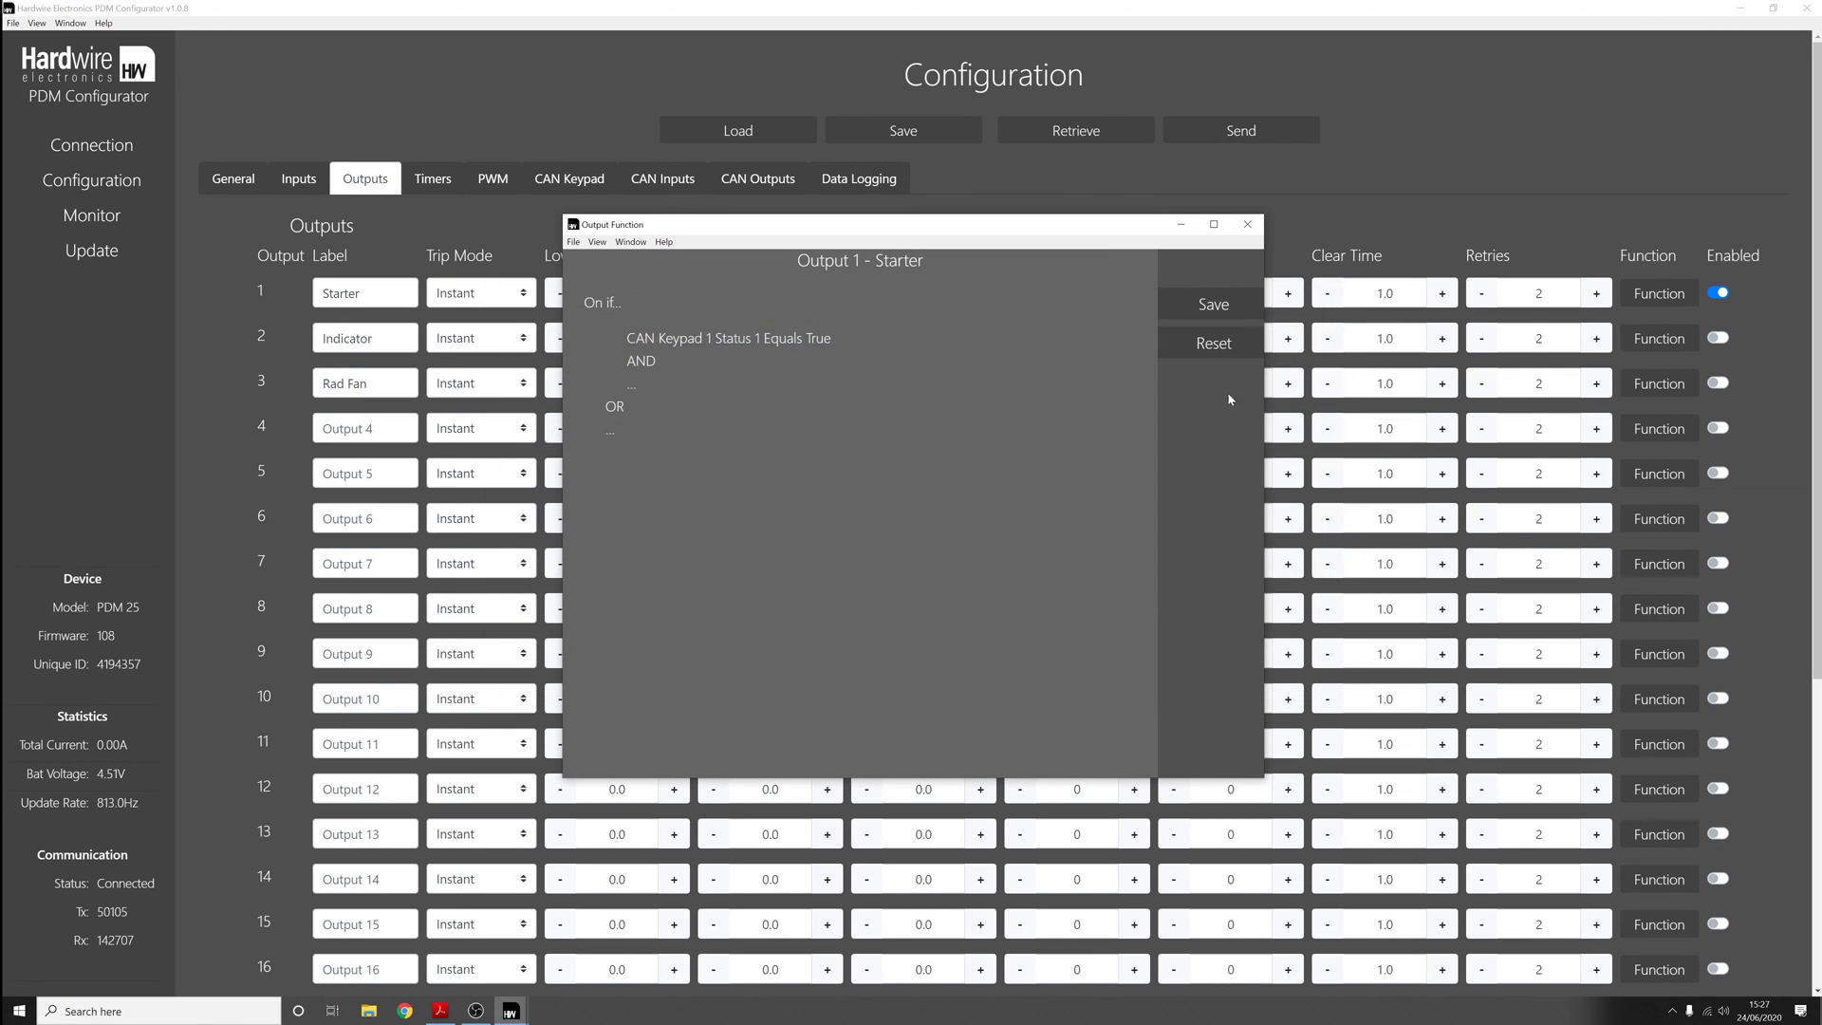
{"action": "left_click", "coordinate": [1213, 305]}
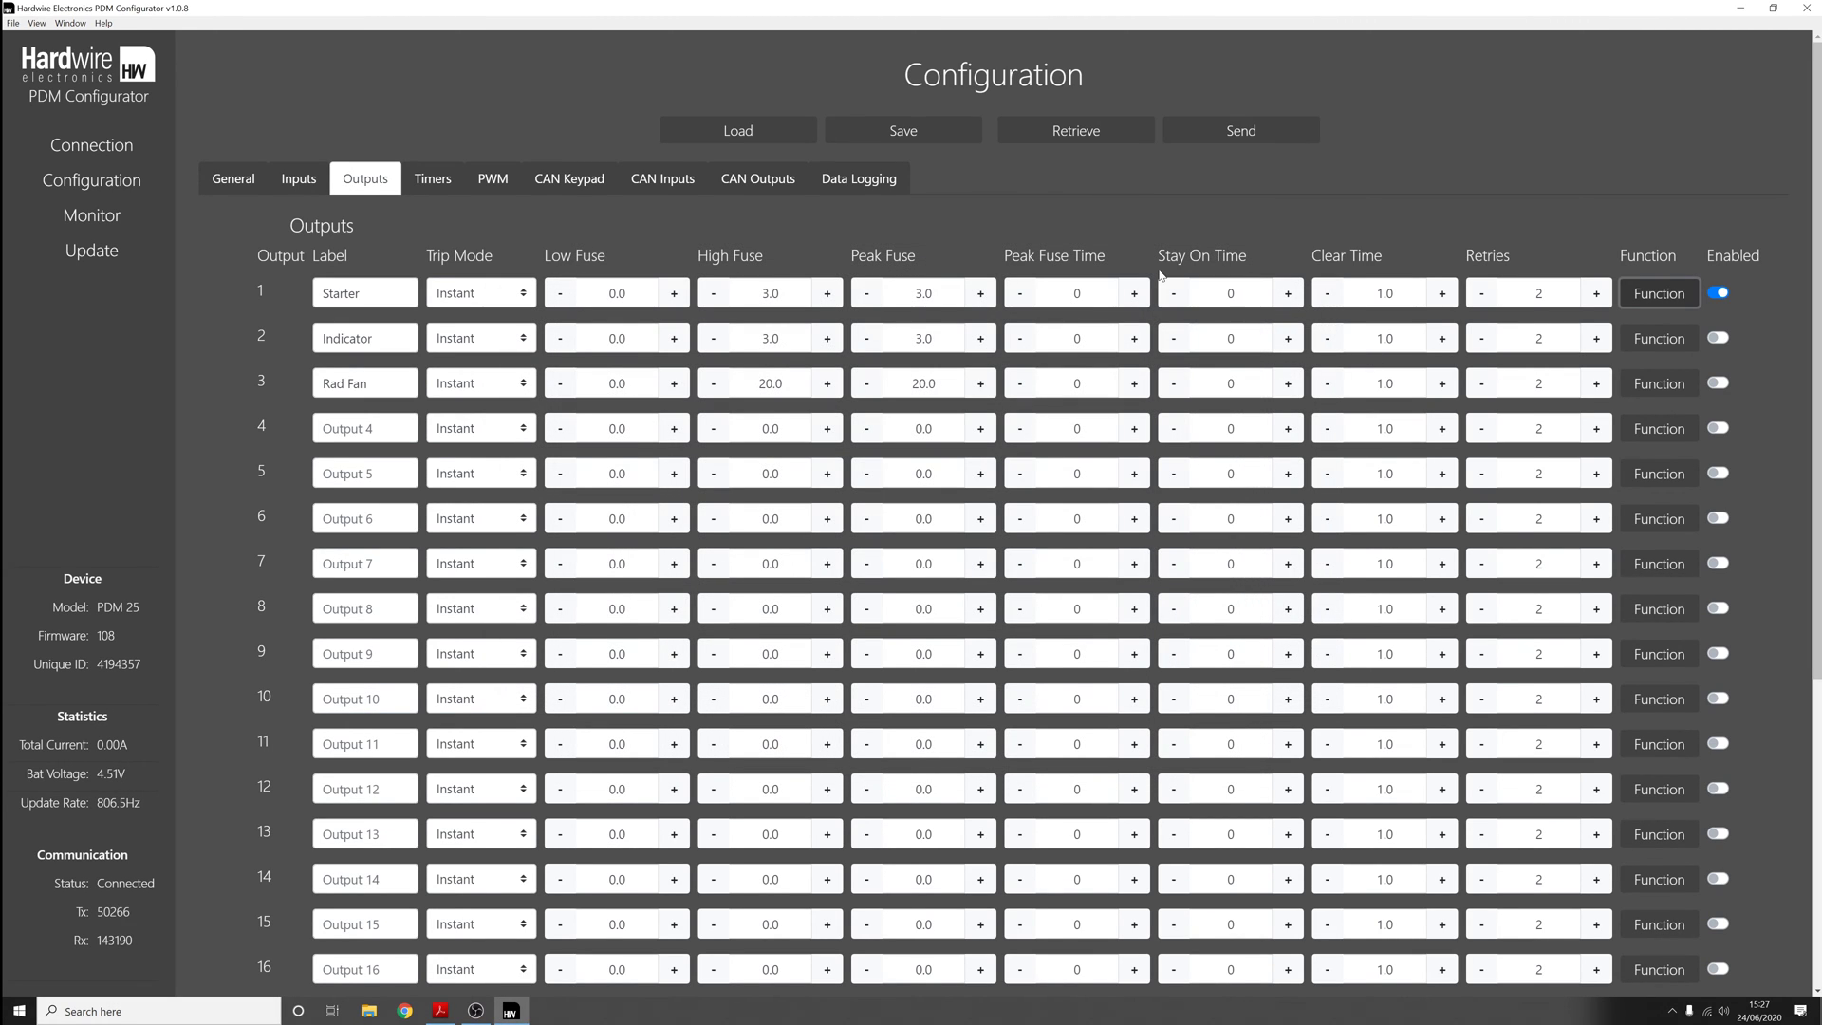
Check the live status of the Starter keypad button and the Starter output in the monitor.
{"action": "left_click", "coordinate": [92, 215]}
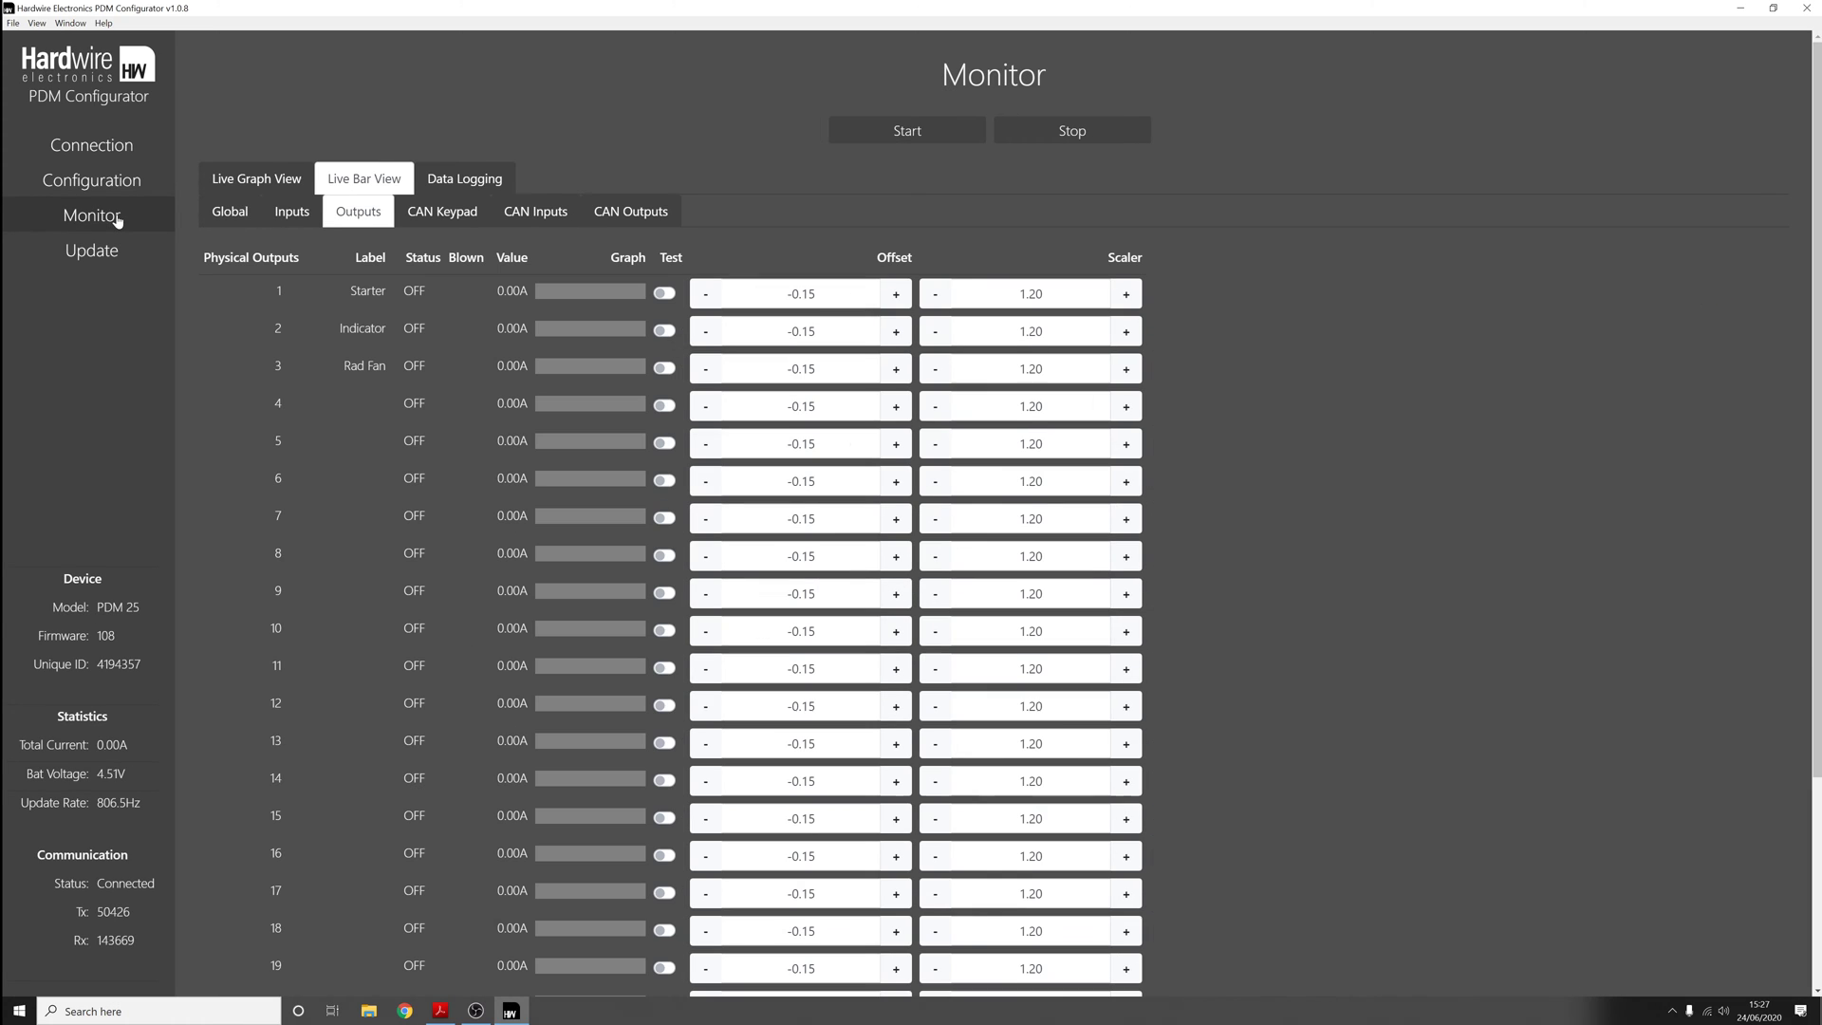
{"action": "left_click", "coordinate": [442, 211]}
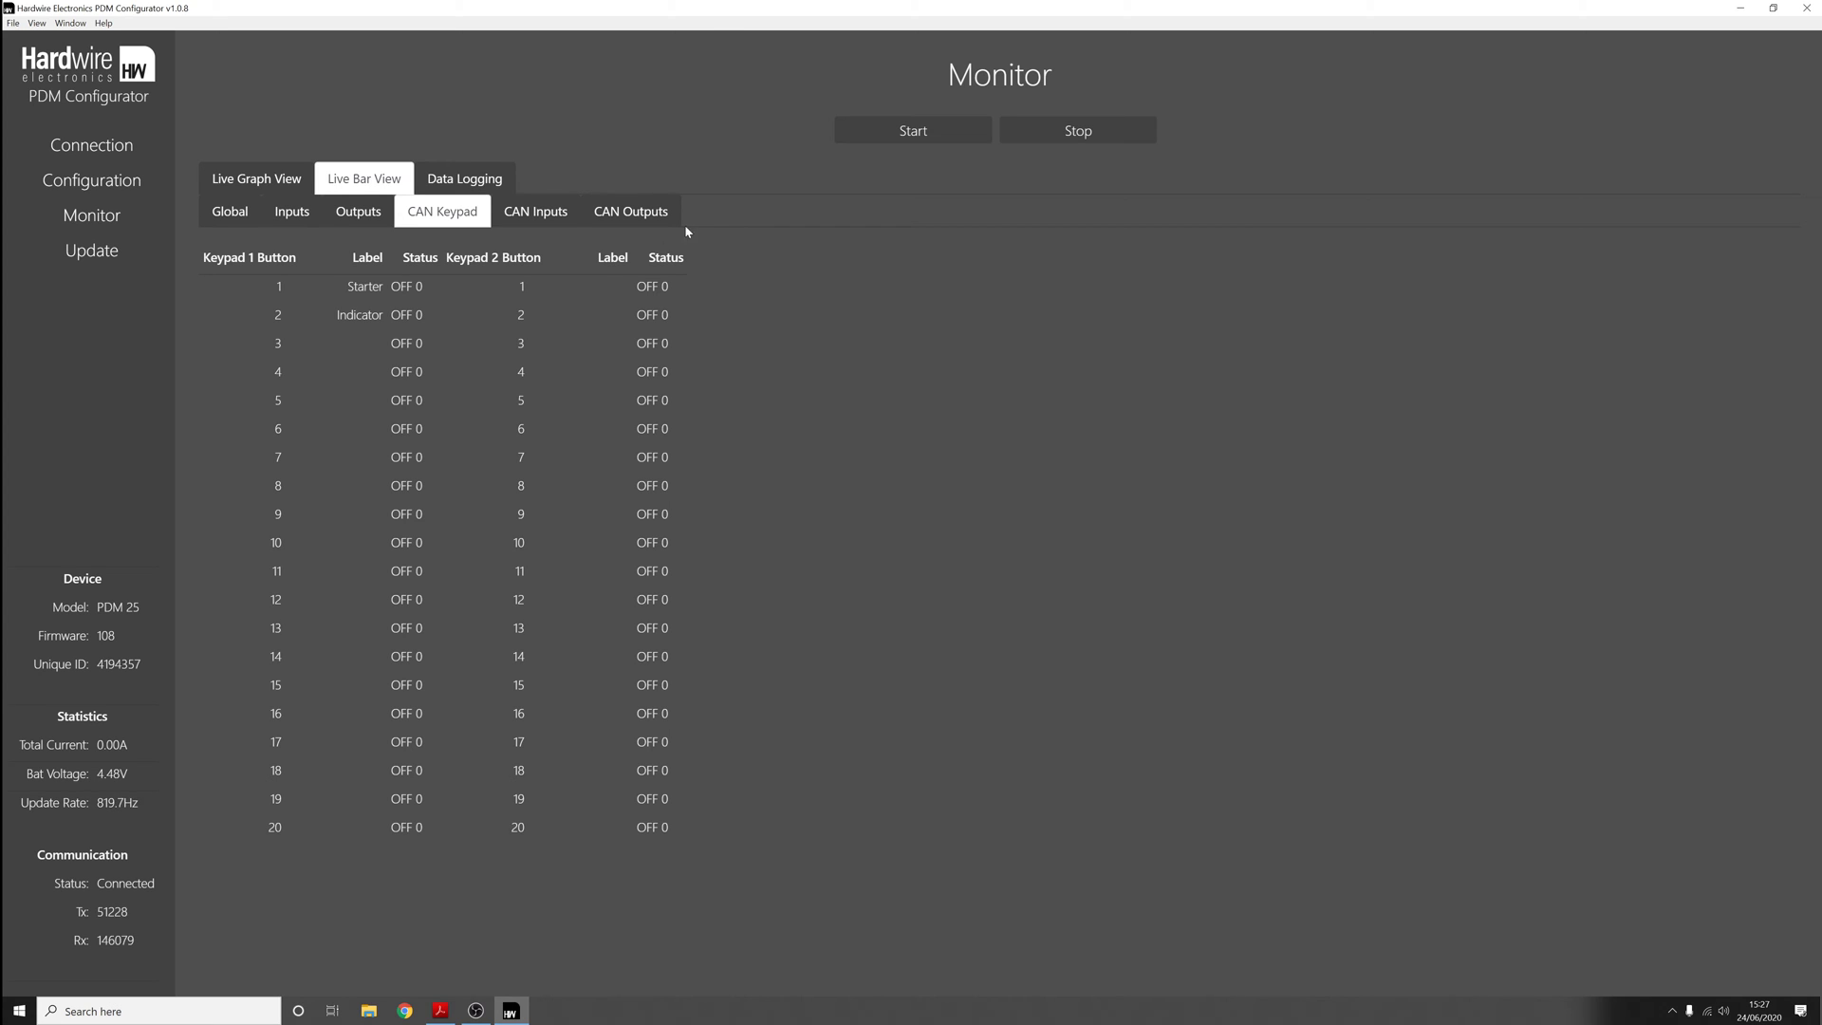
{"action": "left_click", "coordinate": [377, 213]}
{"action": "left_click", "coordinate": [438, 212]}
{"action": "left_click", "coordinate": [371, 214]}
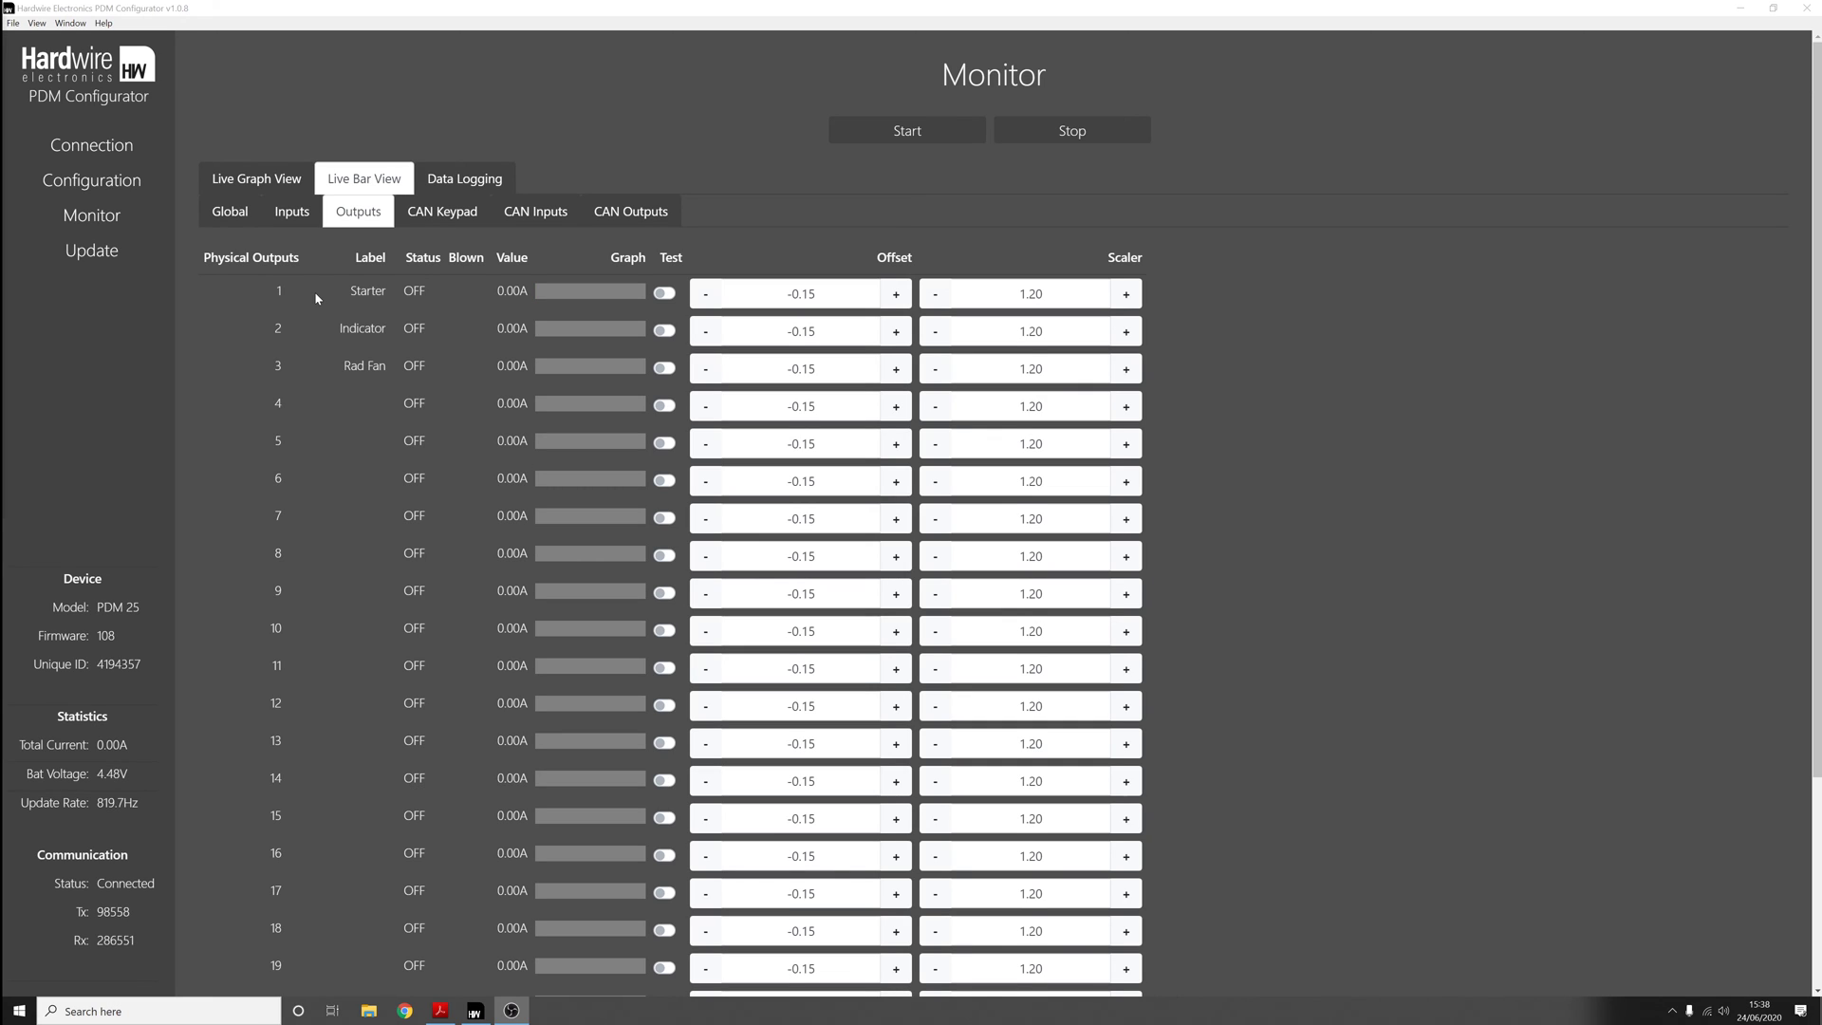
Switch to Adobe Acrobat Reader to review the AND indicator example on the Examples slide, and return to PDM Configurator.
{"action": "key", "text": "alt+Tab"}
{"action": "key", "text": "alt+Tab"}
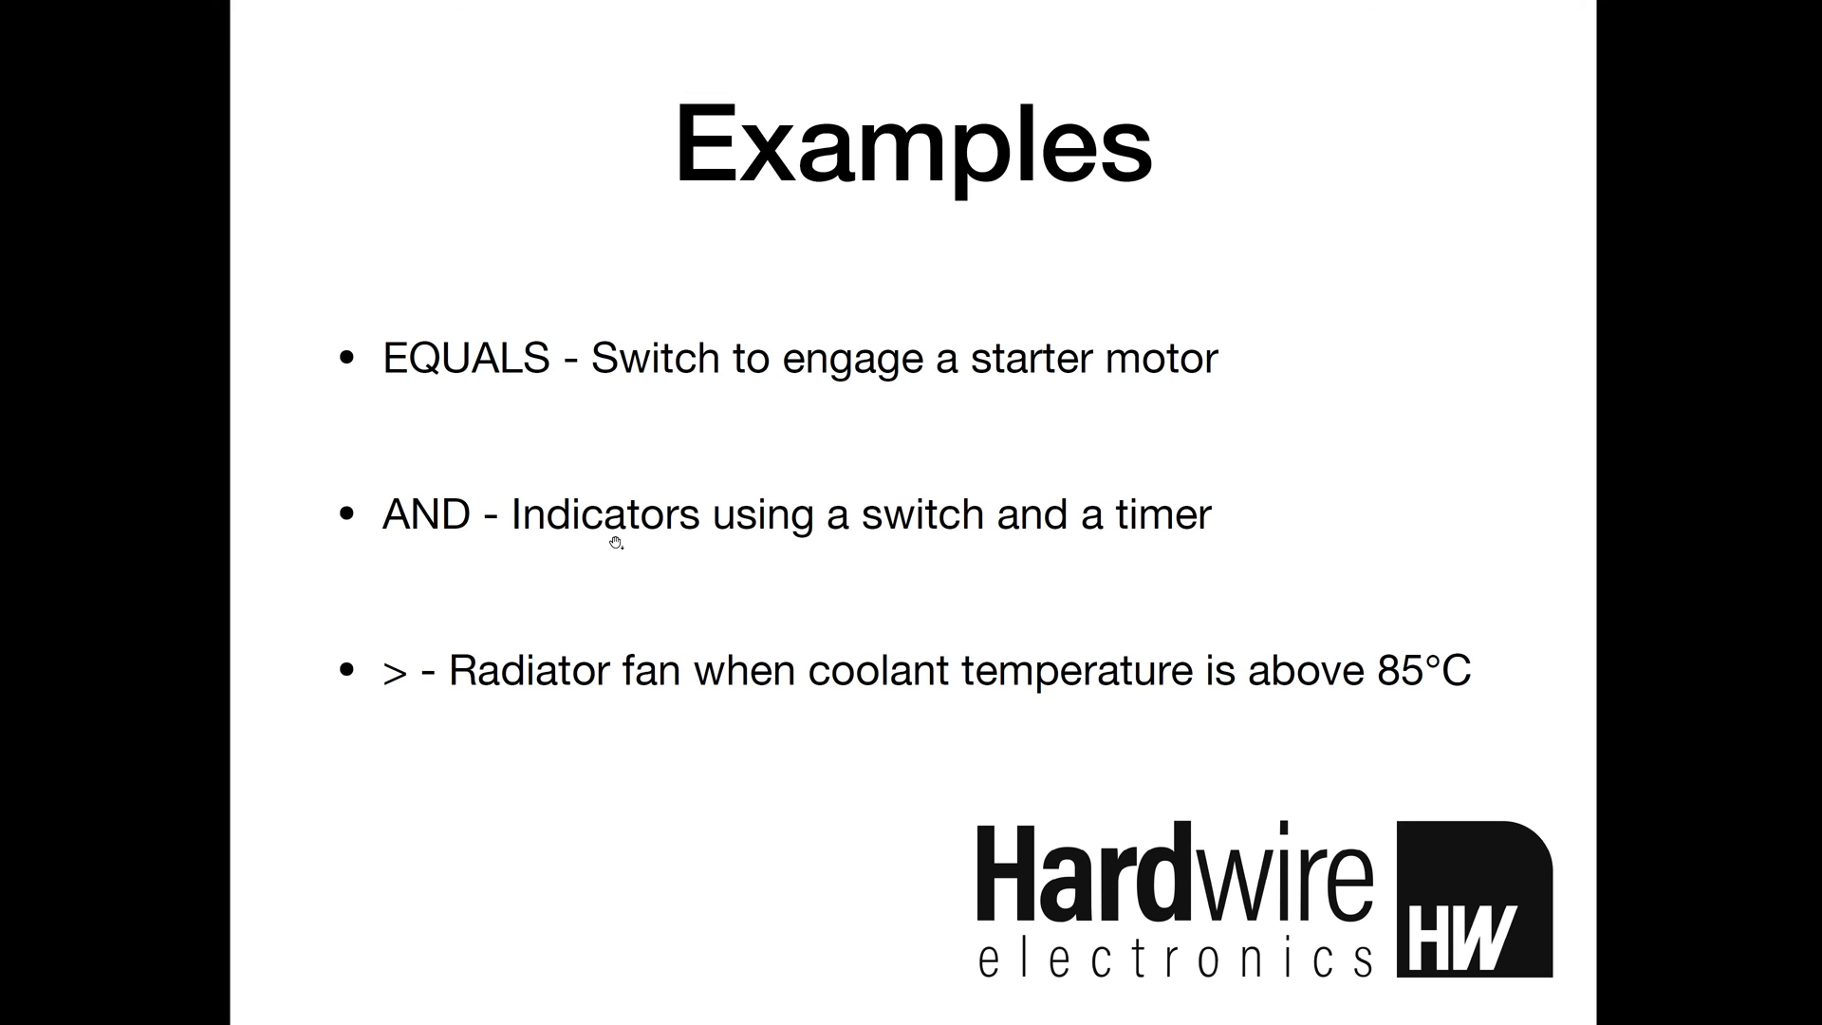
{"action": "key", "text": "alt+Tab"}
{"action": "key", "text": "alt+Tab"}
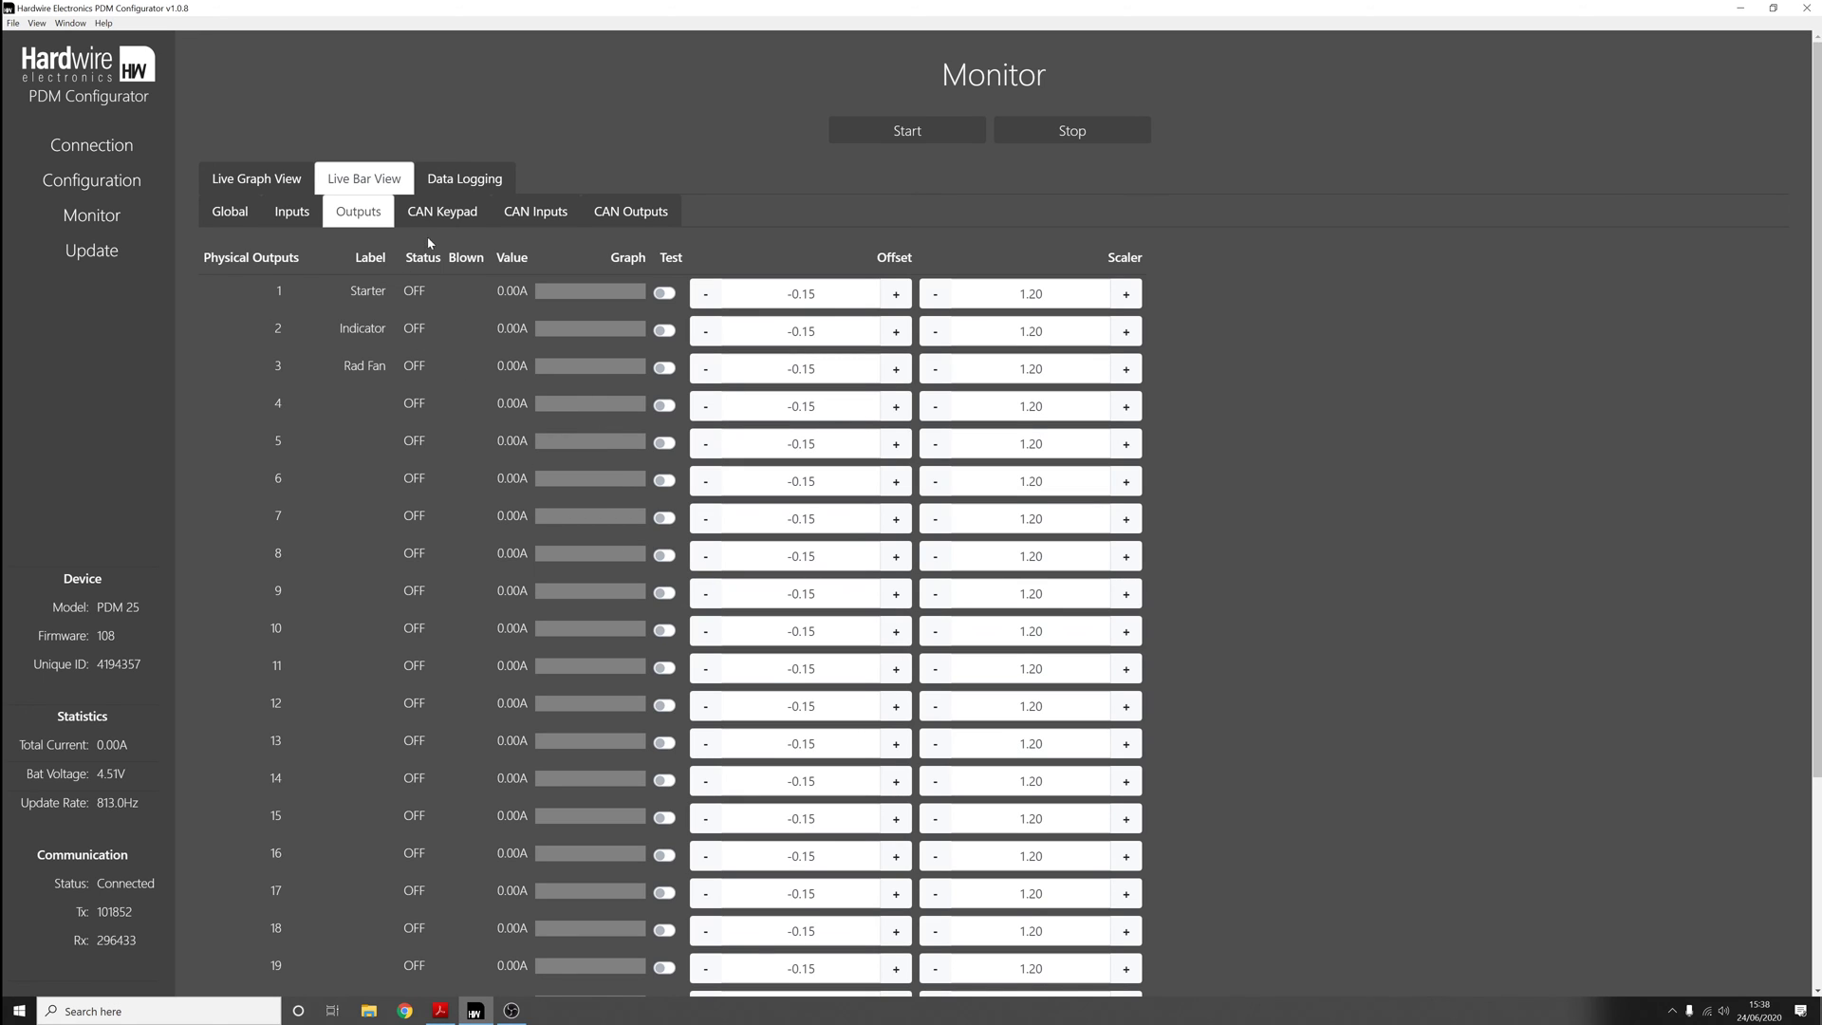
Check the Indicator keypad button in the monitor and the Timer 1 settings in the configuration.
{"action": "left_click", "coordinate": [442, 211]}
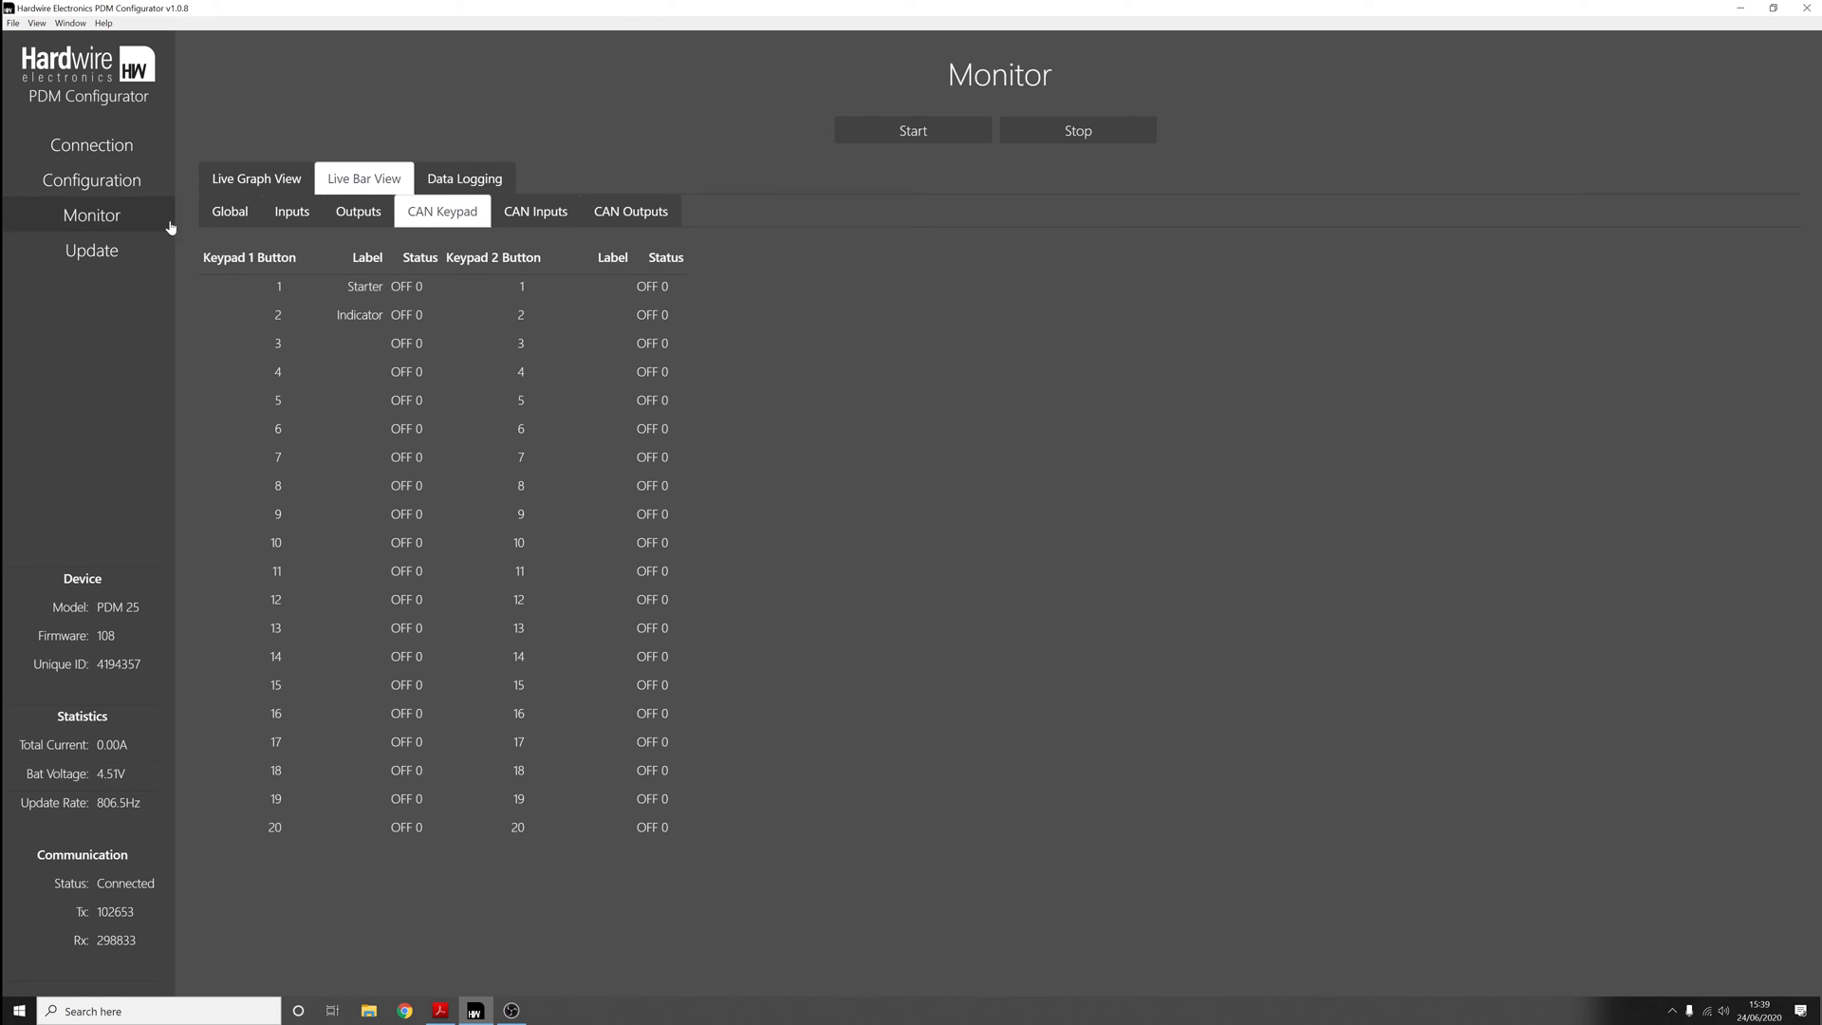
{"action": "left_click", "coordinate": [124, 185]}
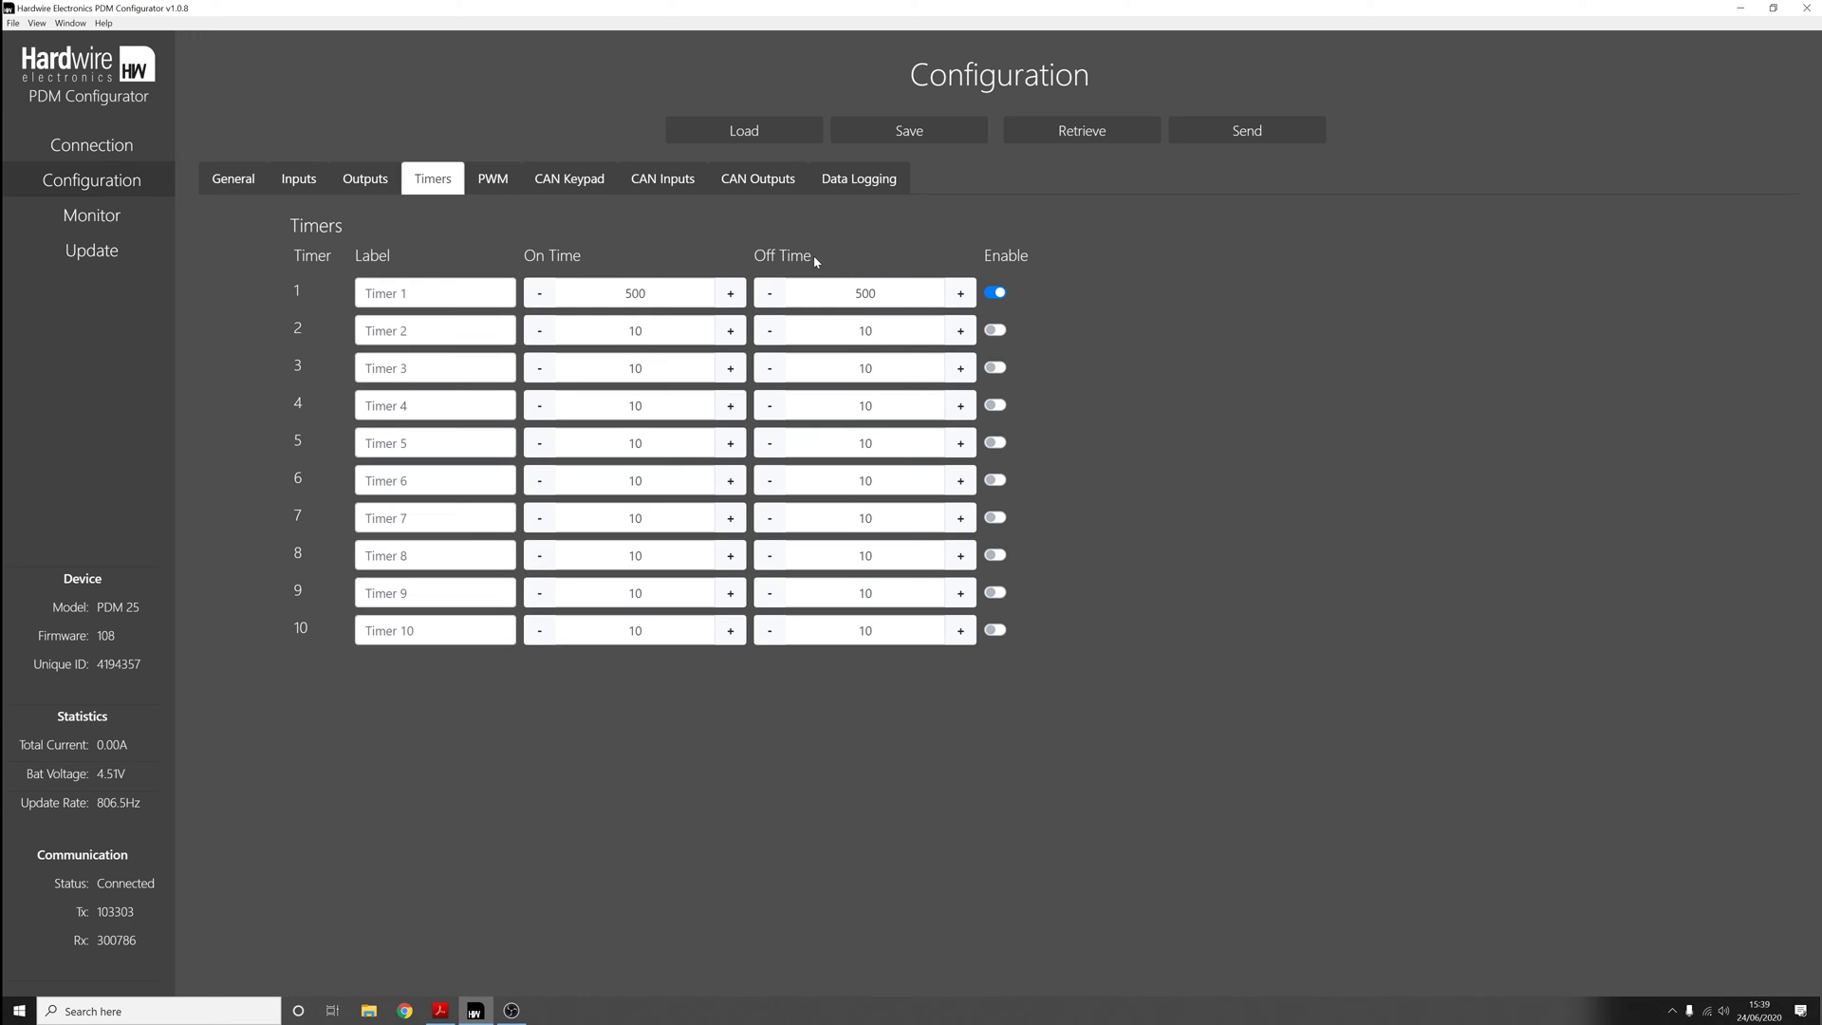
Enable Output 2 (Indicator) and start its function line with CAN Keypad 1 State 2 as the first variable.
{"action": "left_click", "coordinate": [365, 180]}
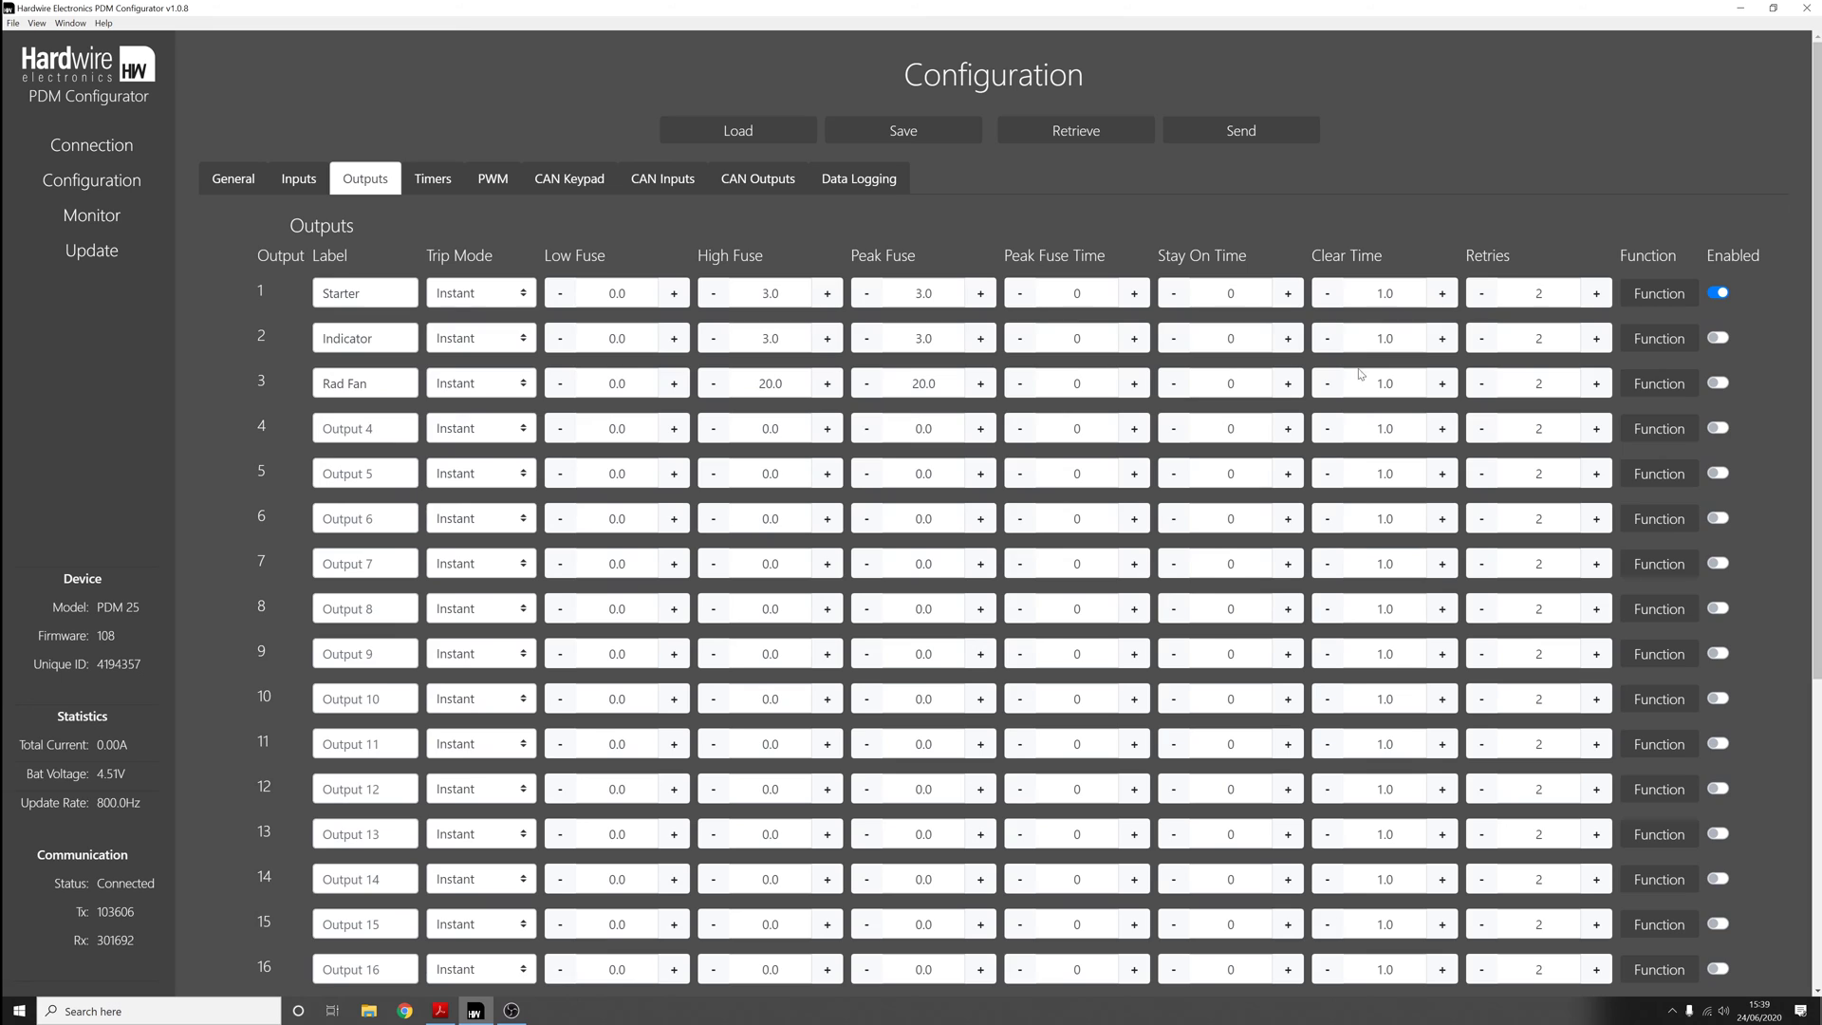
{"action": "left_click", "coordinate": [1716, 339]}
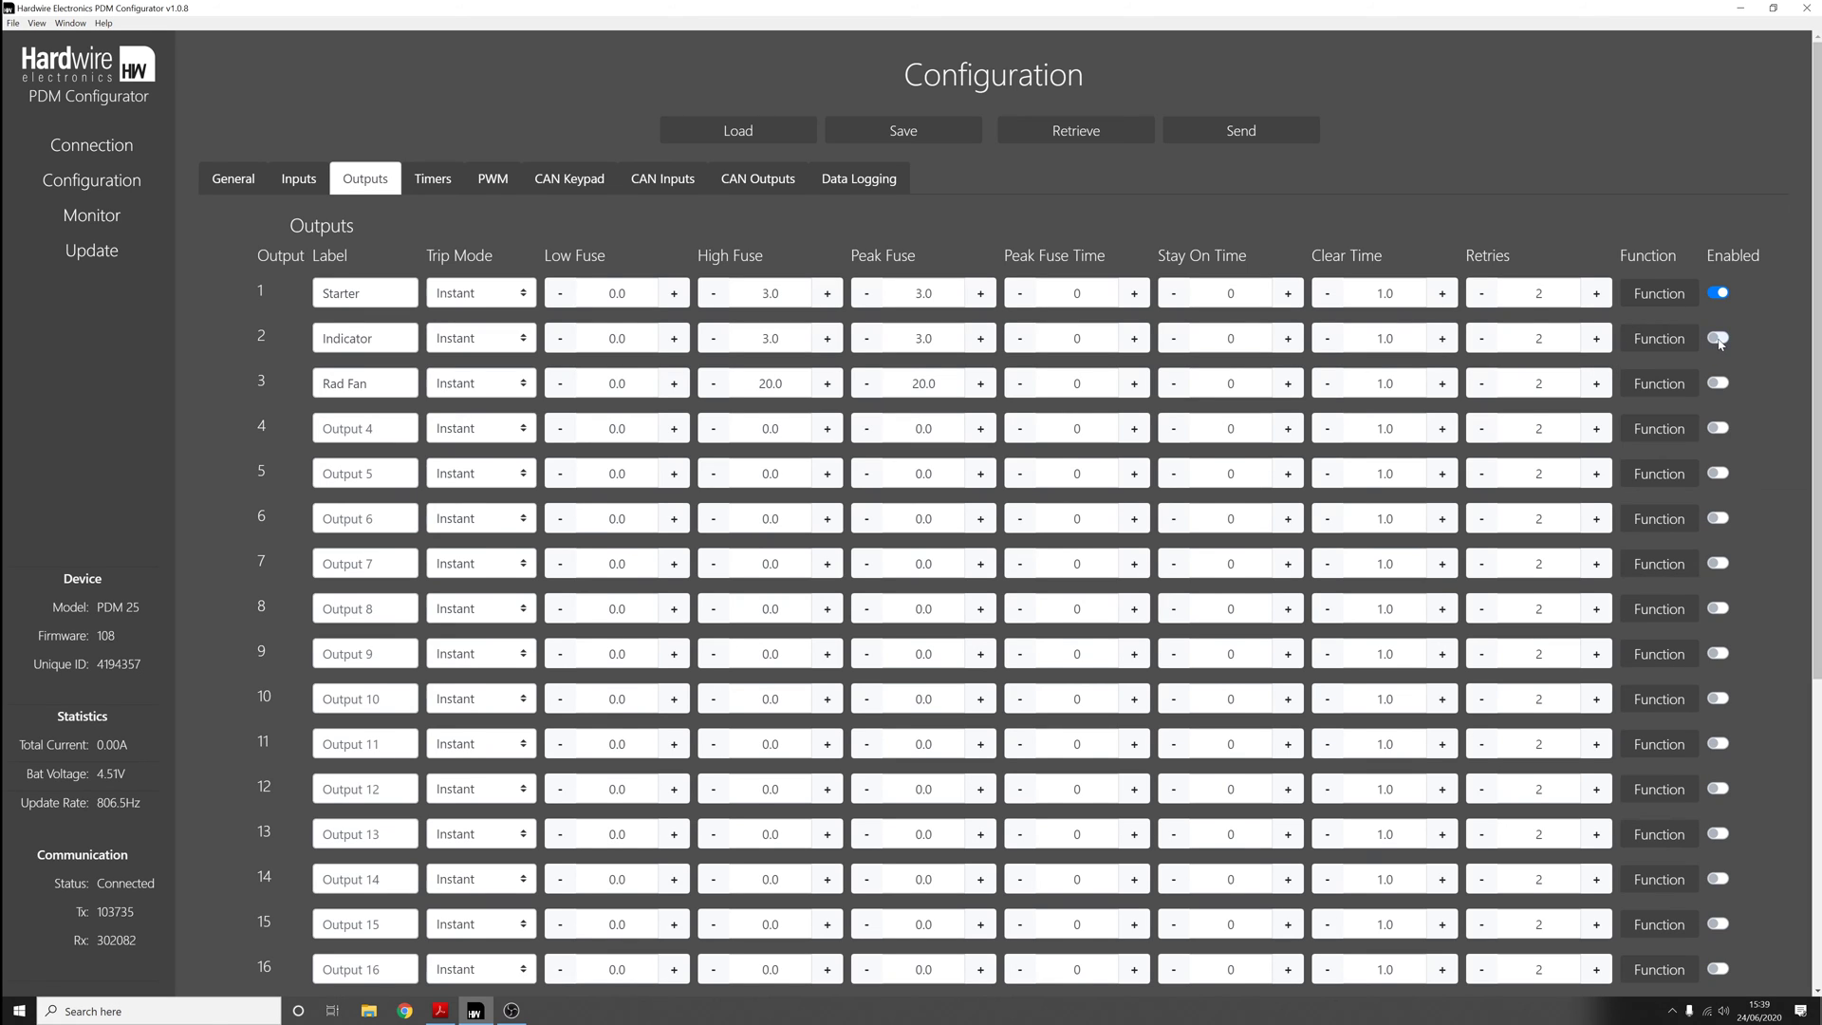
{"action": "left_click", "coordinate": [1670, 340]}
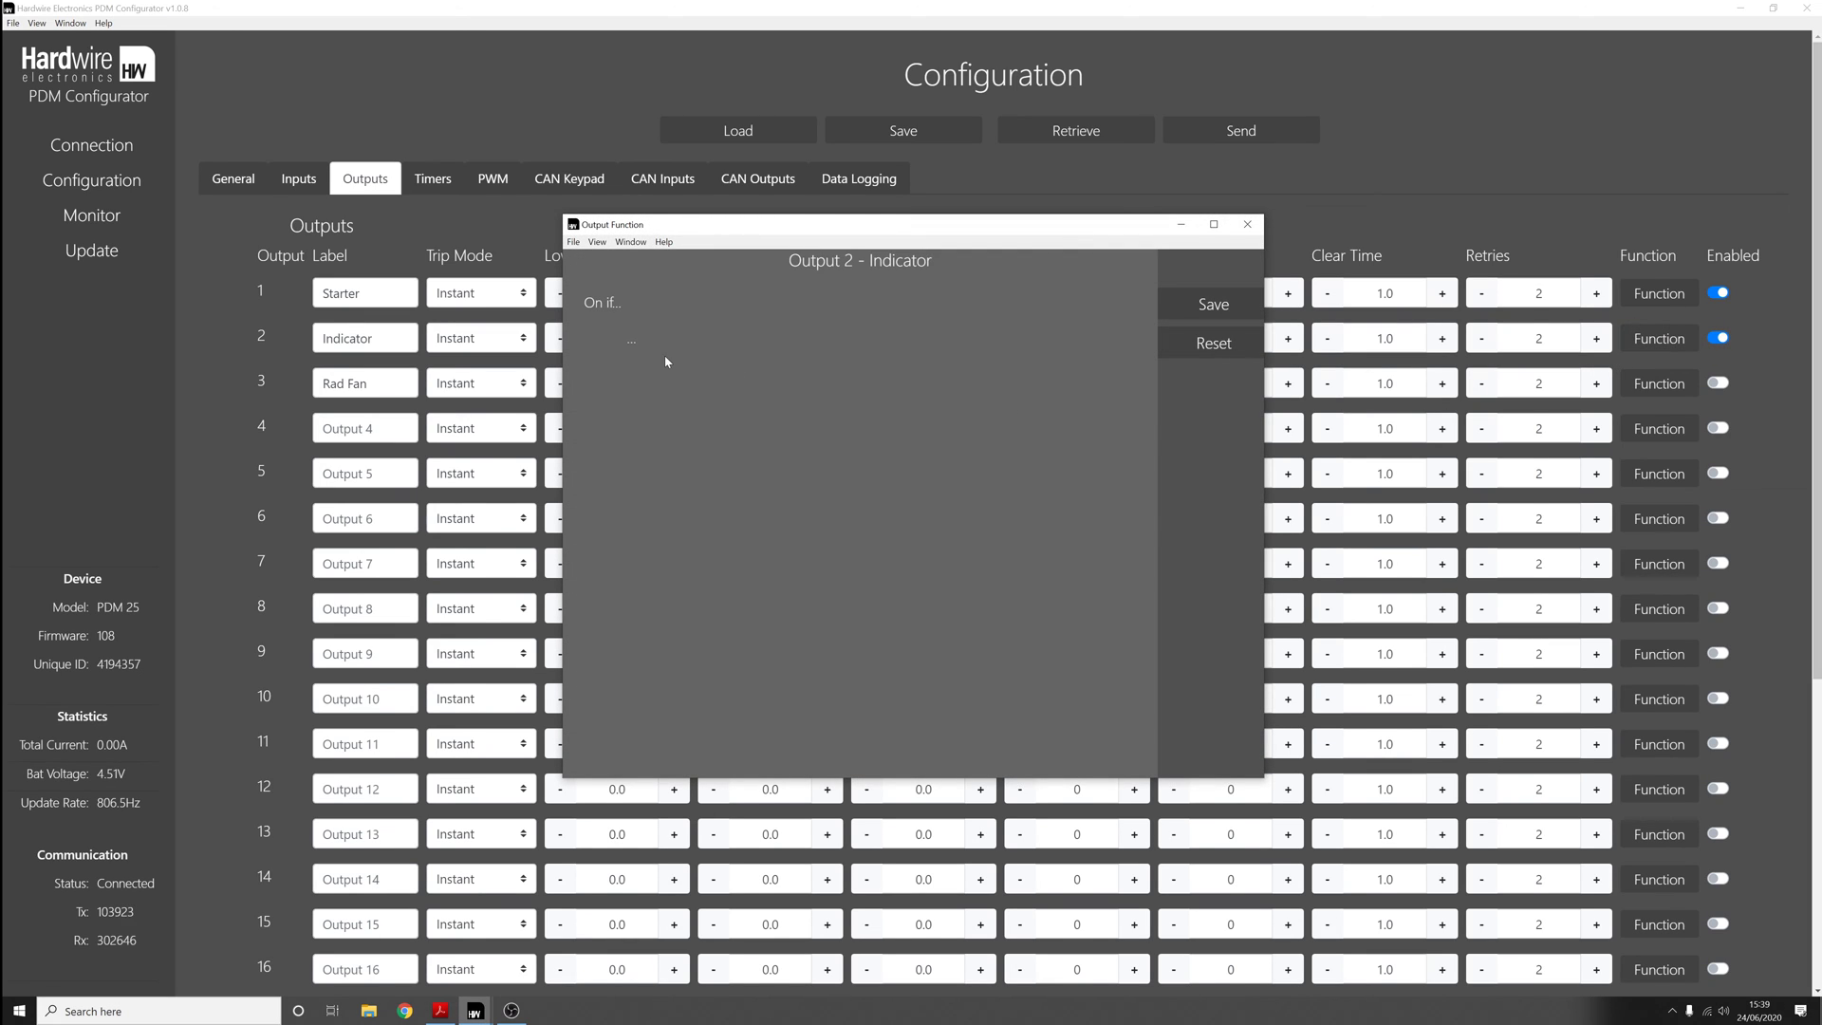
{"action": "left_click", "coordinate": [633, 341]}
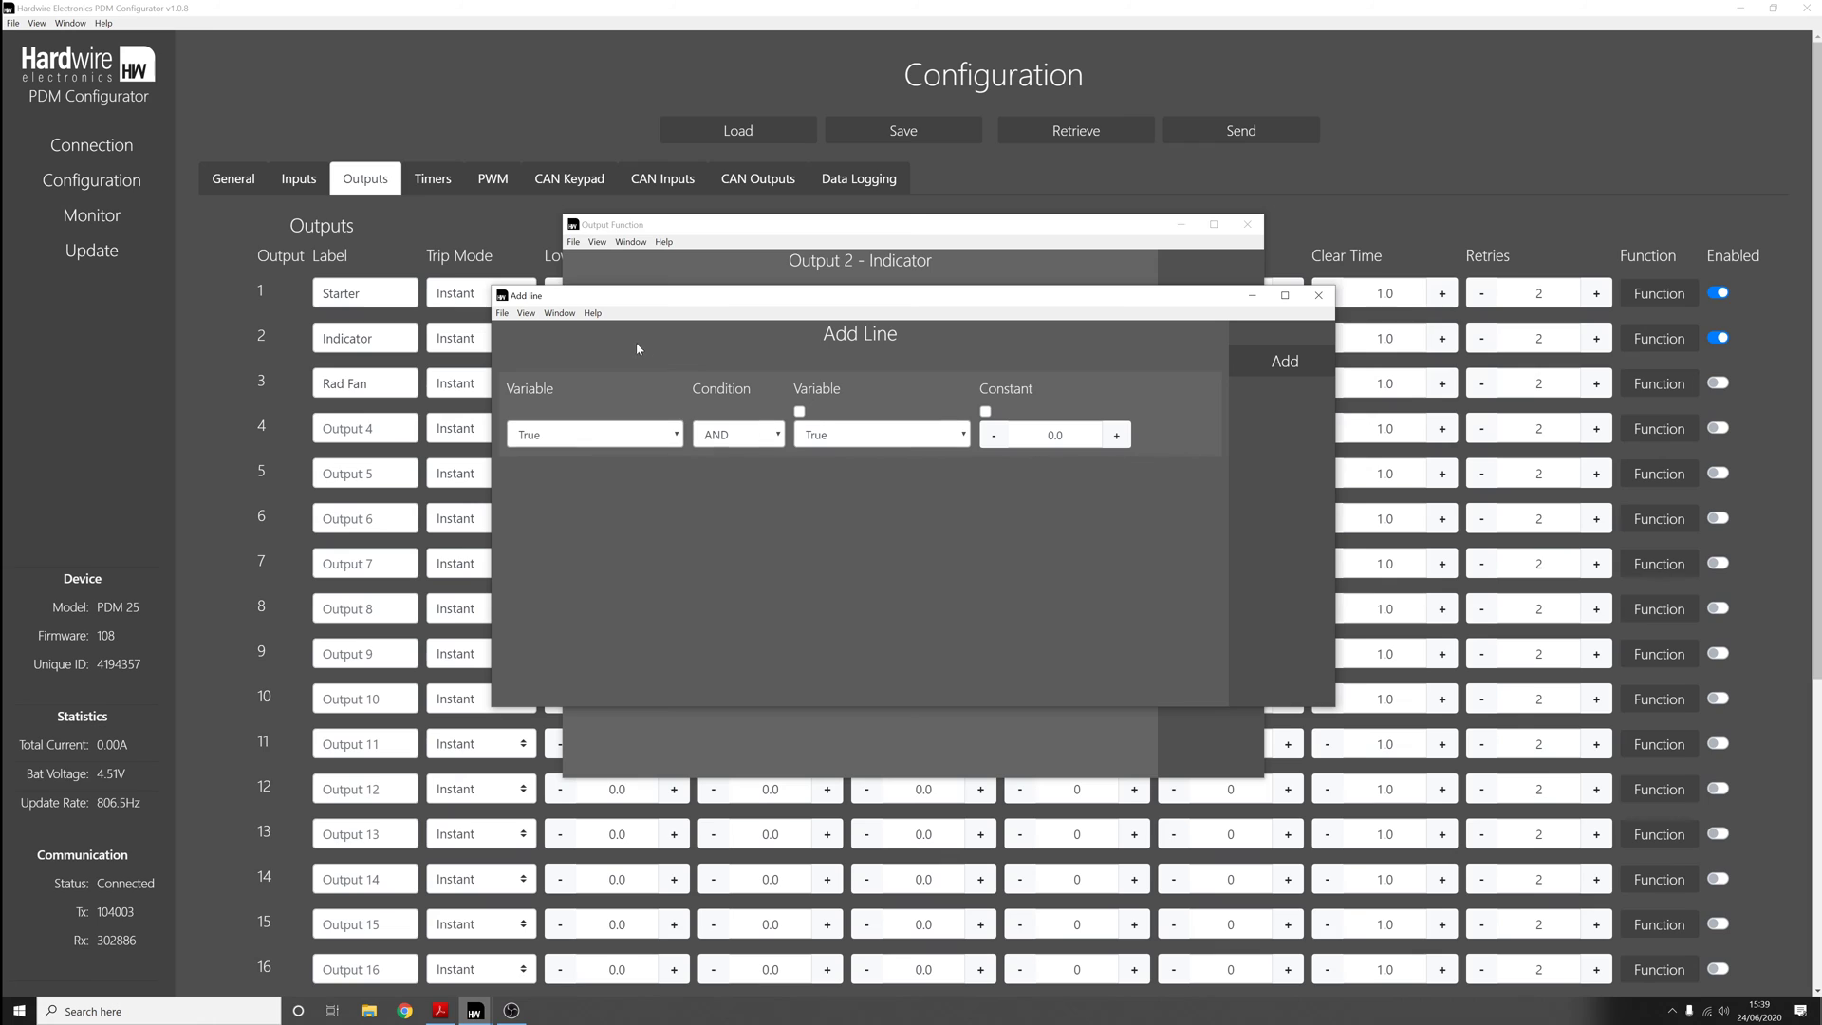
{"action": "left_click", "coordinate": [636, 443]}
{"action": "left_click_drag", "start_coordinate": [677, 441], "coordinate": [673, 497]}
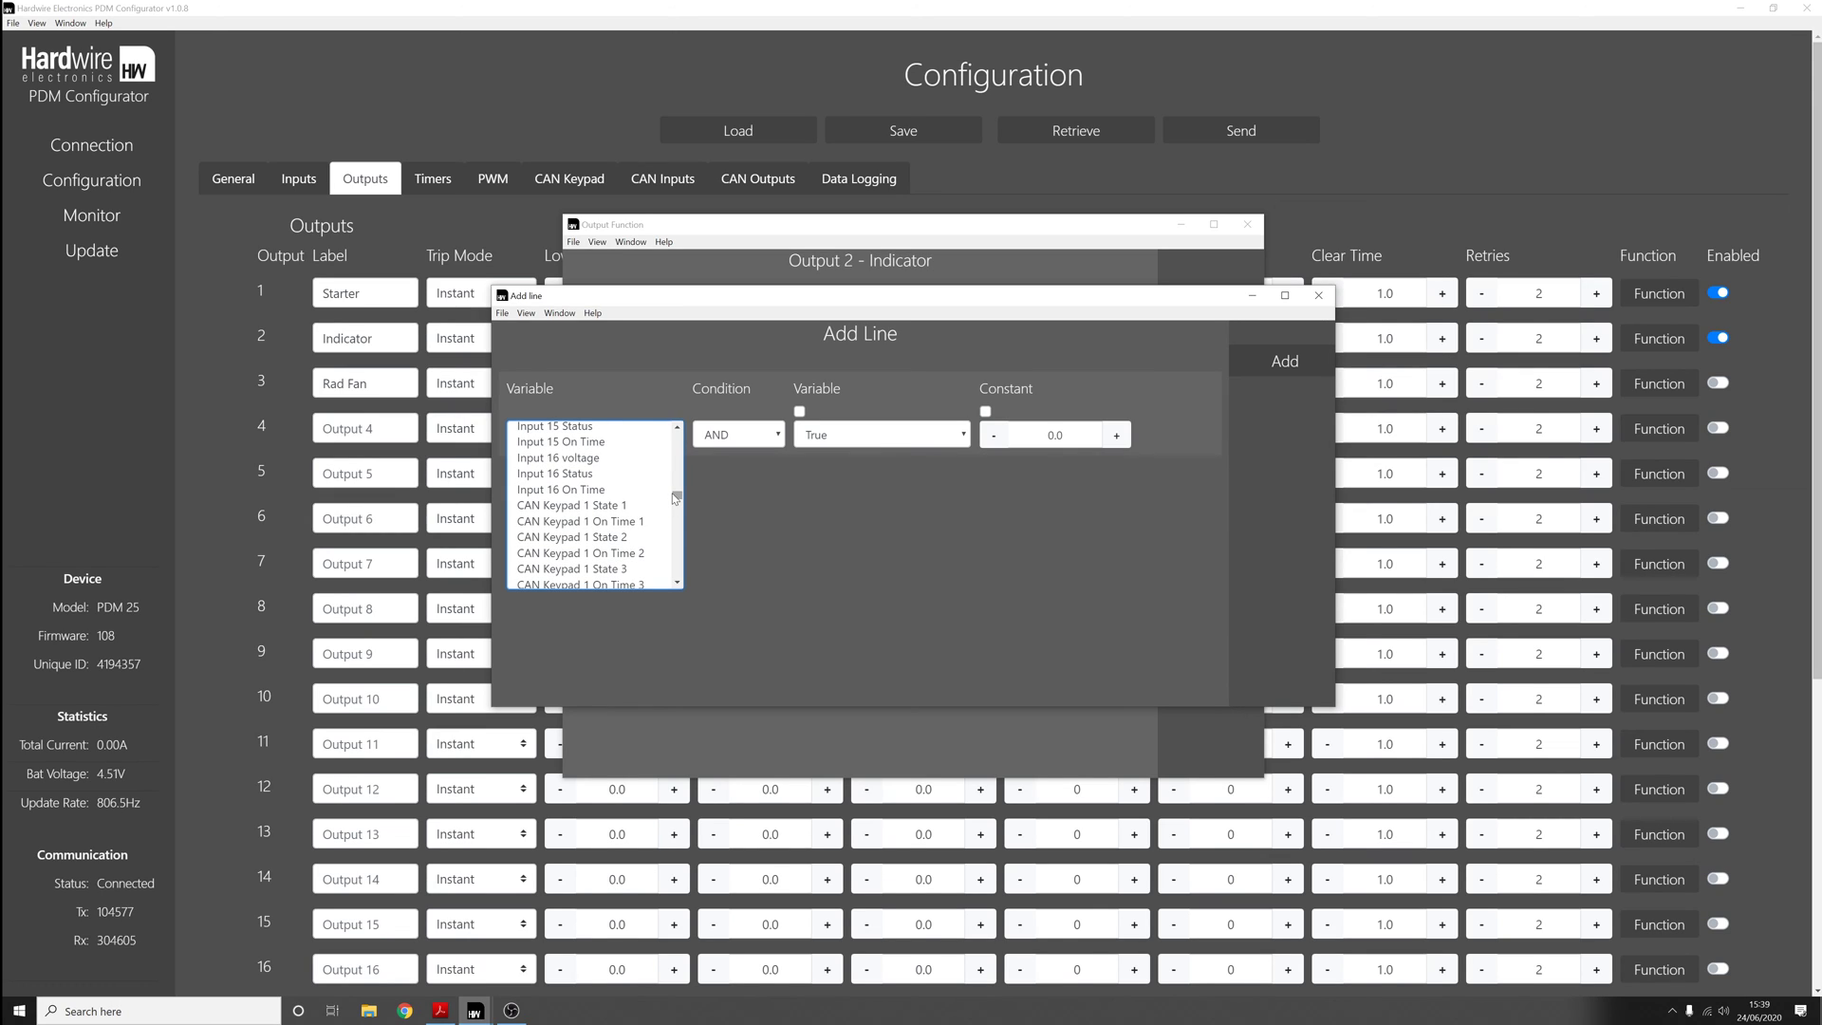
{"action": "left_click", "coordinate": [615, 537]}
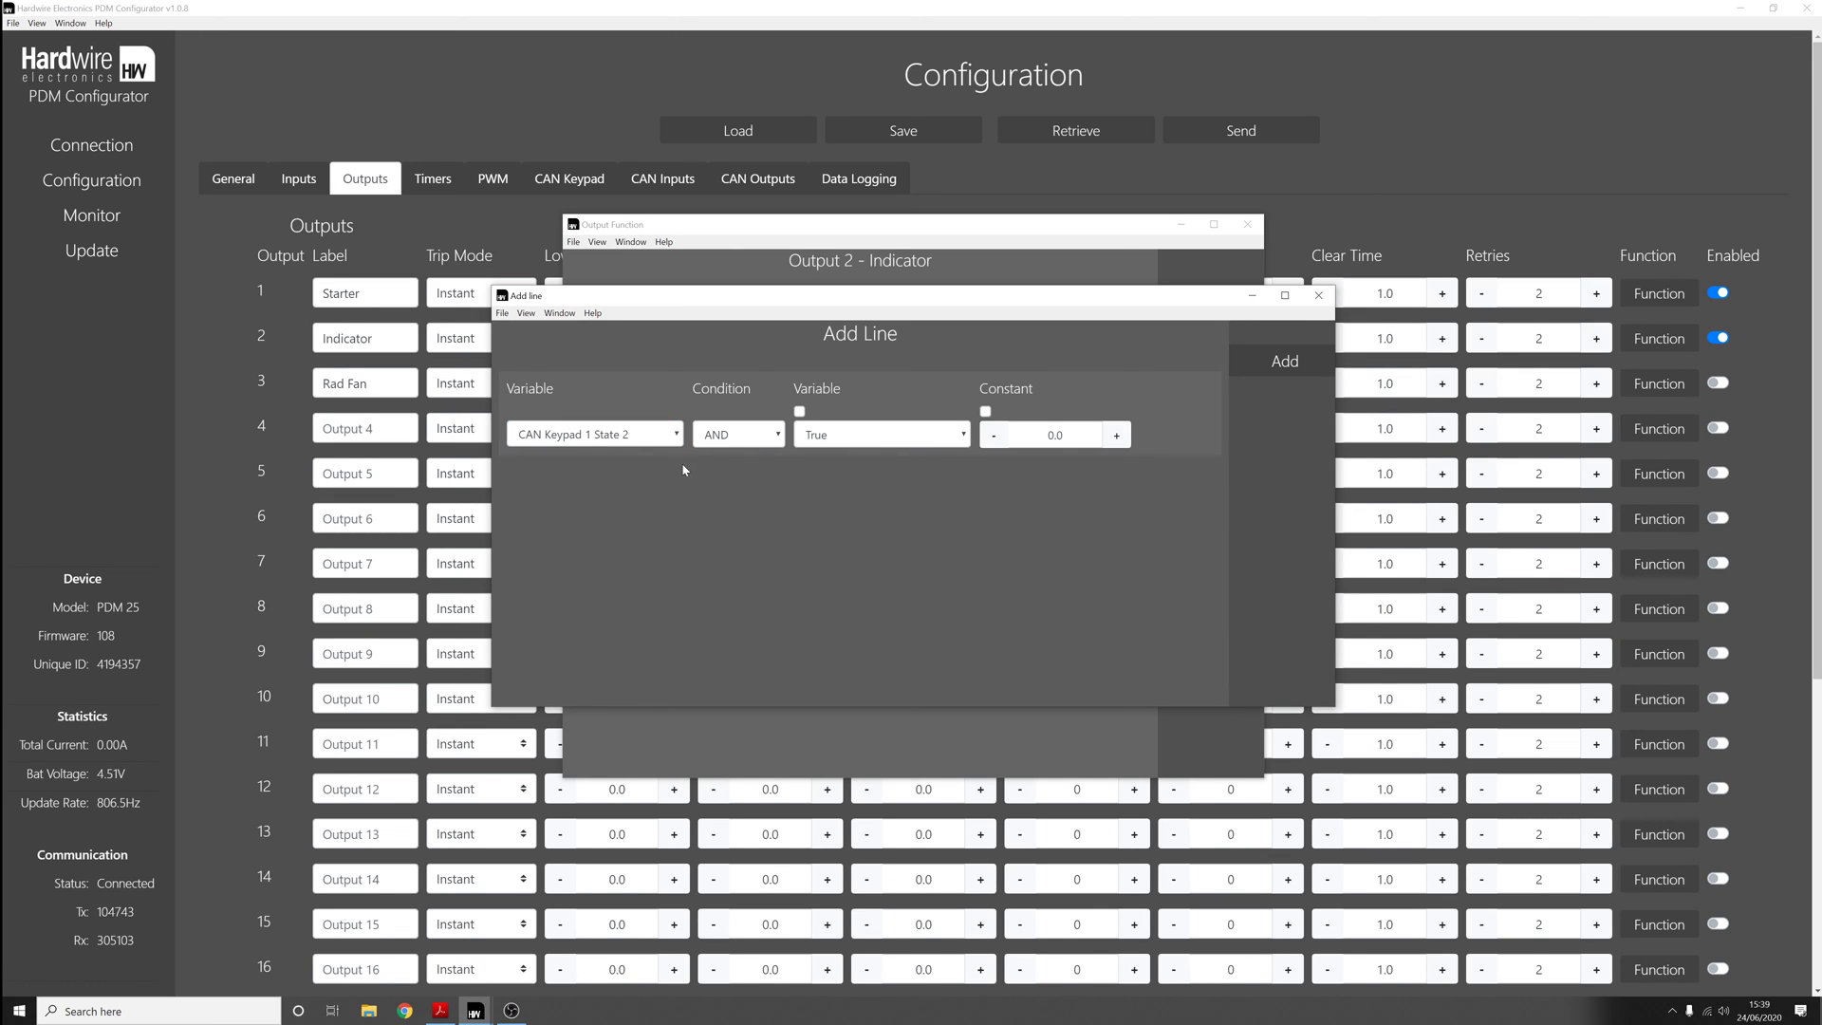
Complete the Indicator line with the AND condition and Timer 1 Status as the second variable, add it and save the function.
{"action": "left_click", "coordinate": [726, 438]}
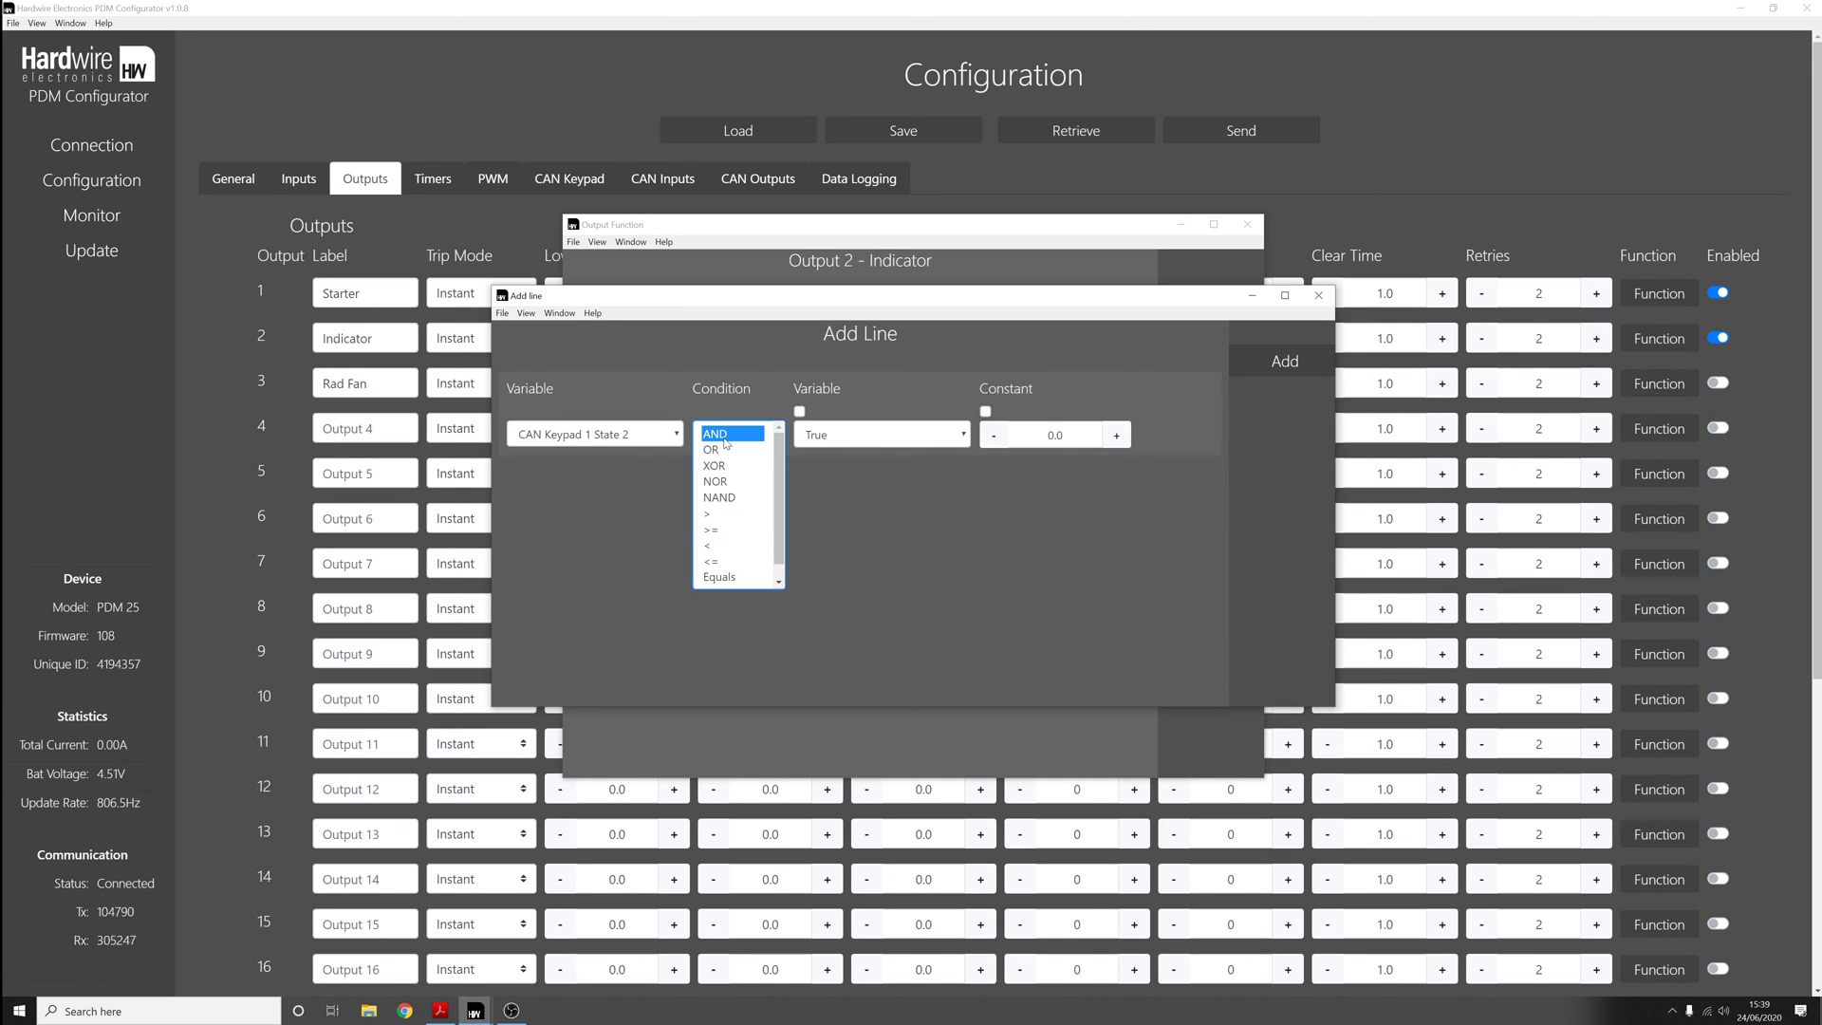
{"action": "left_click", "coordinate": [800, 413]}
{"action": "left_click", "coordinate": [800, 413]}
{"action": "left_click", "coordinate": [935, 435]}
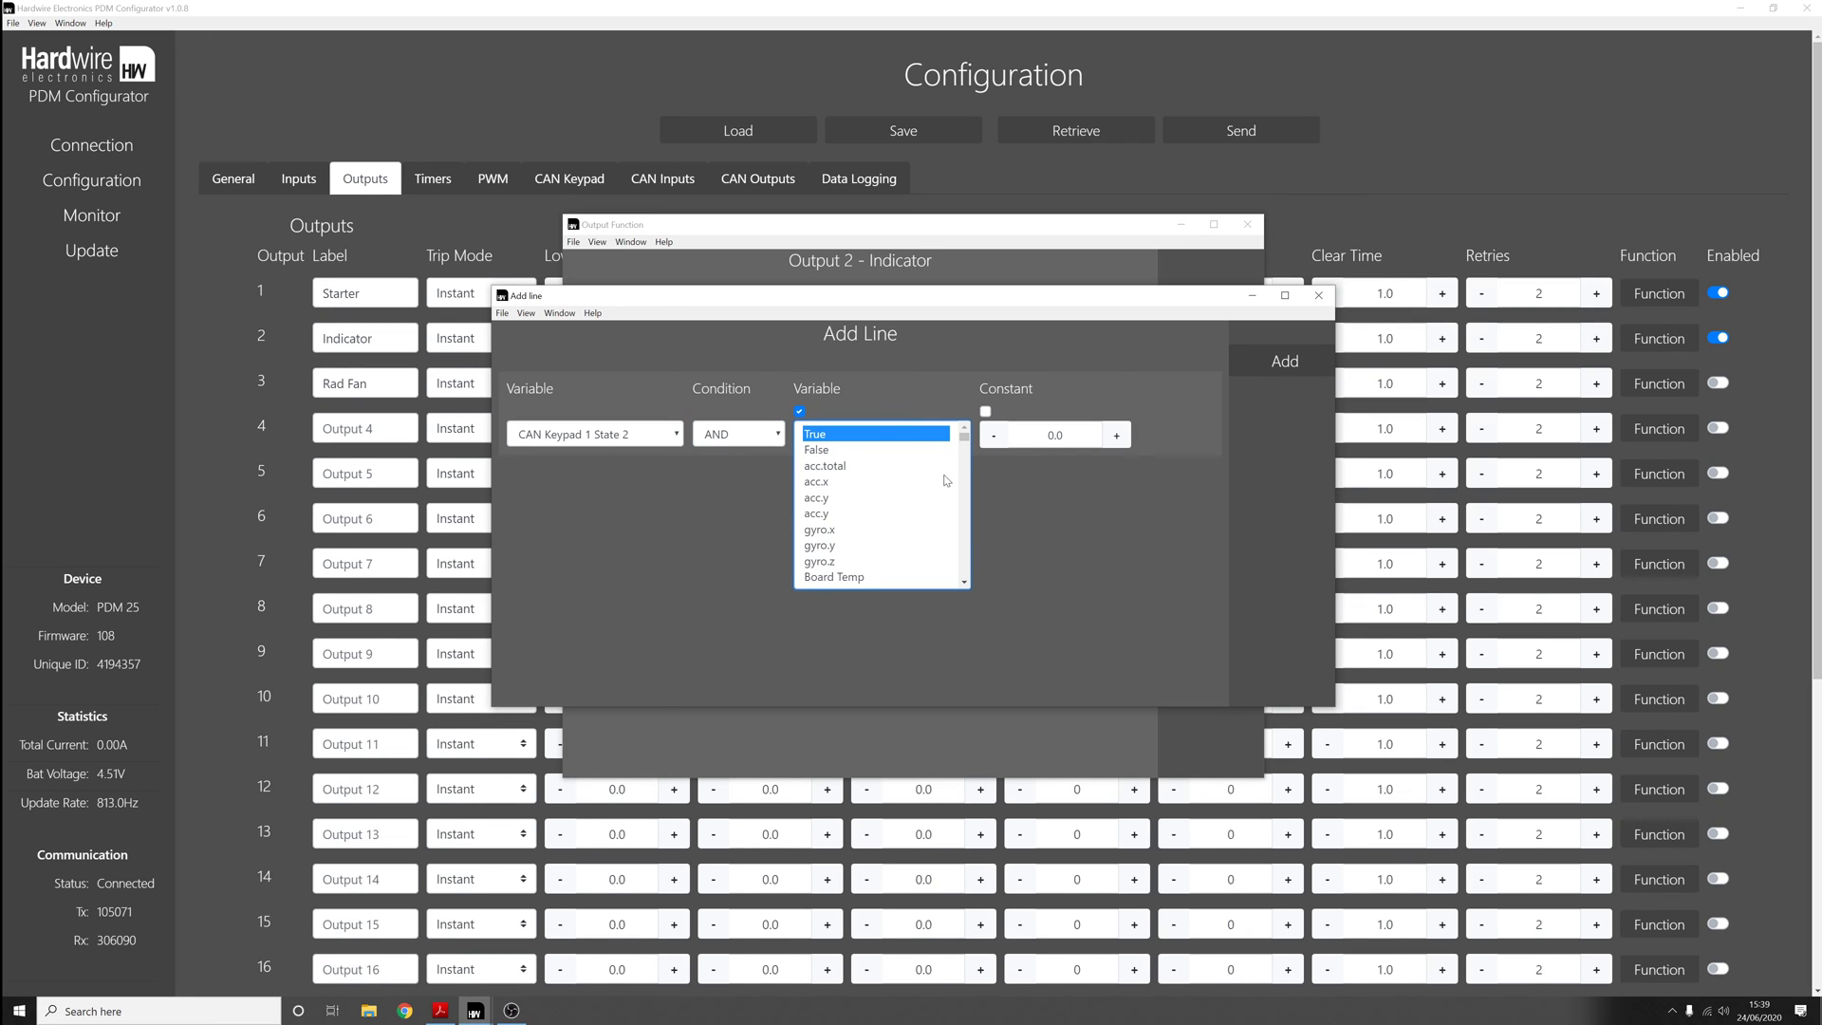
{"action": "left_click_drag", "start_coordinate": [966, 443], "coordinate": [952, 578]}
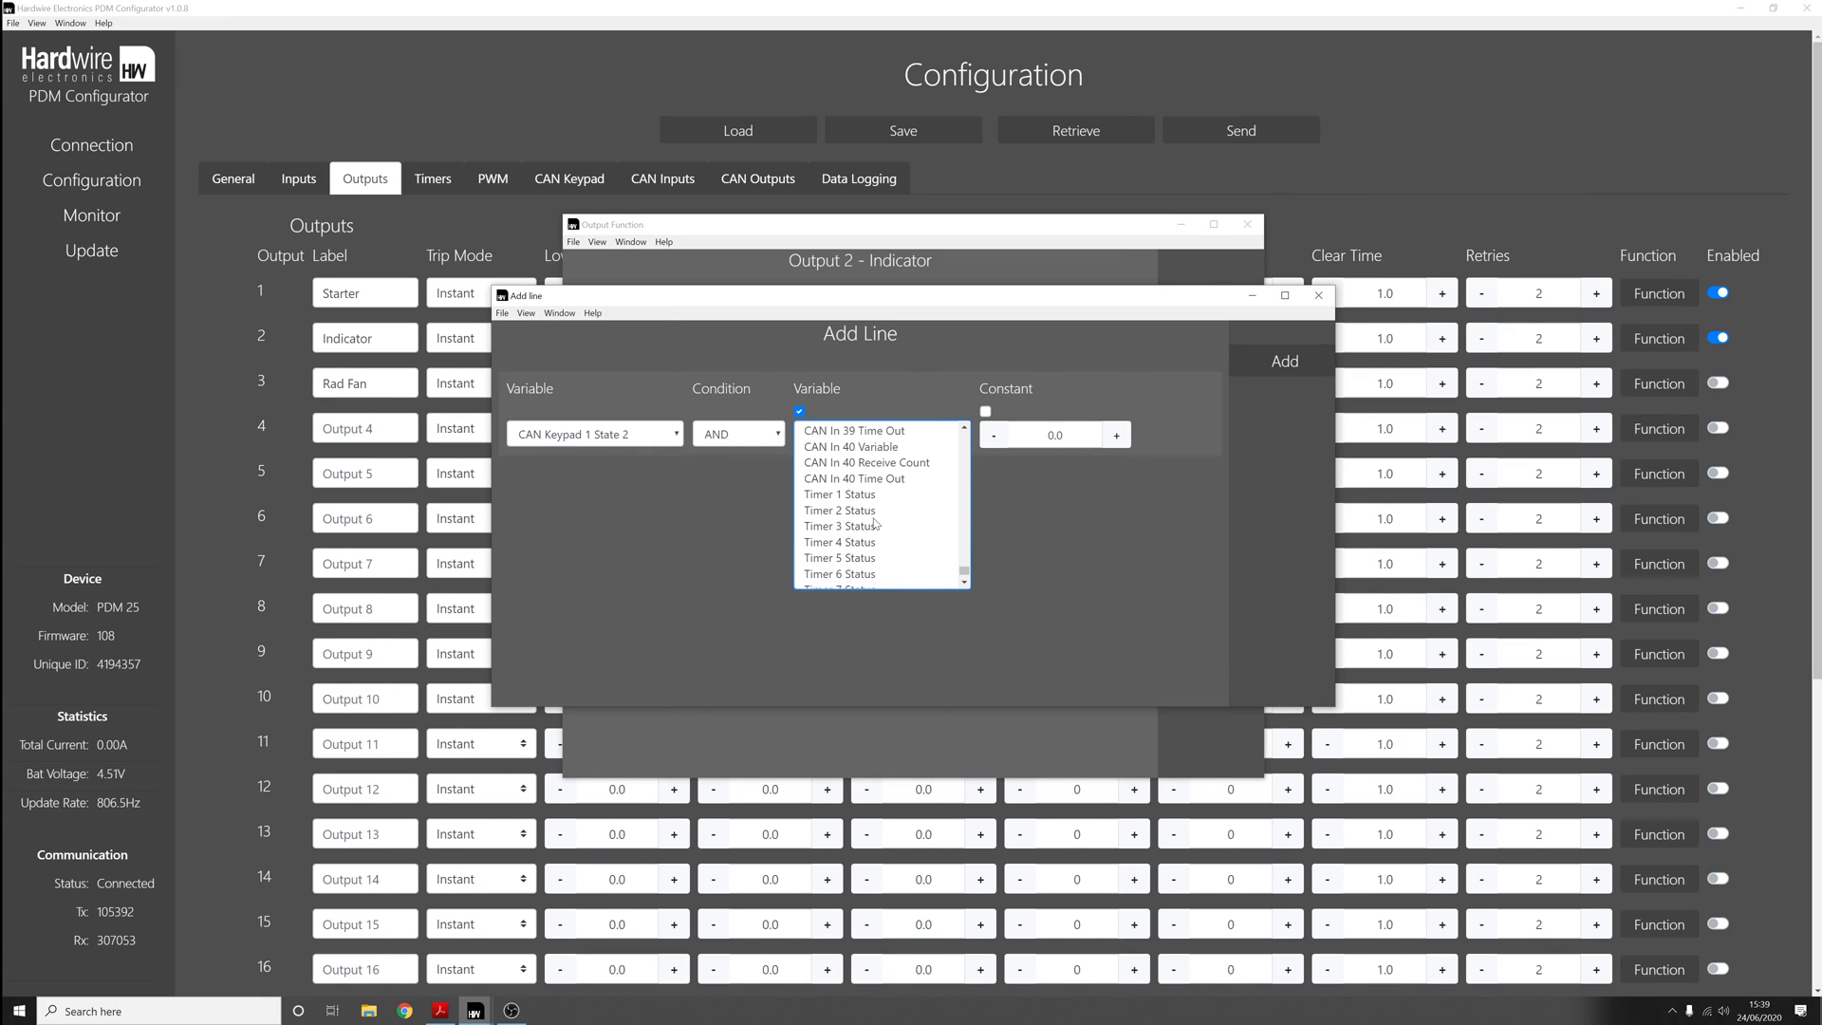
{"action": "left_click", "coordinate": [842, 495]}
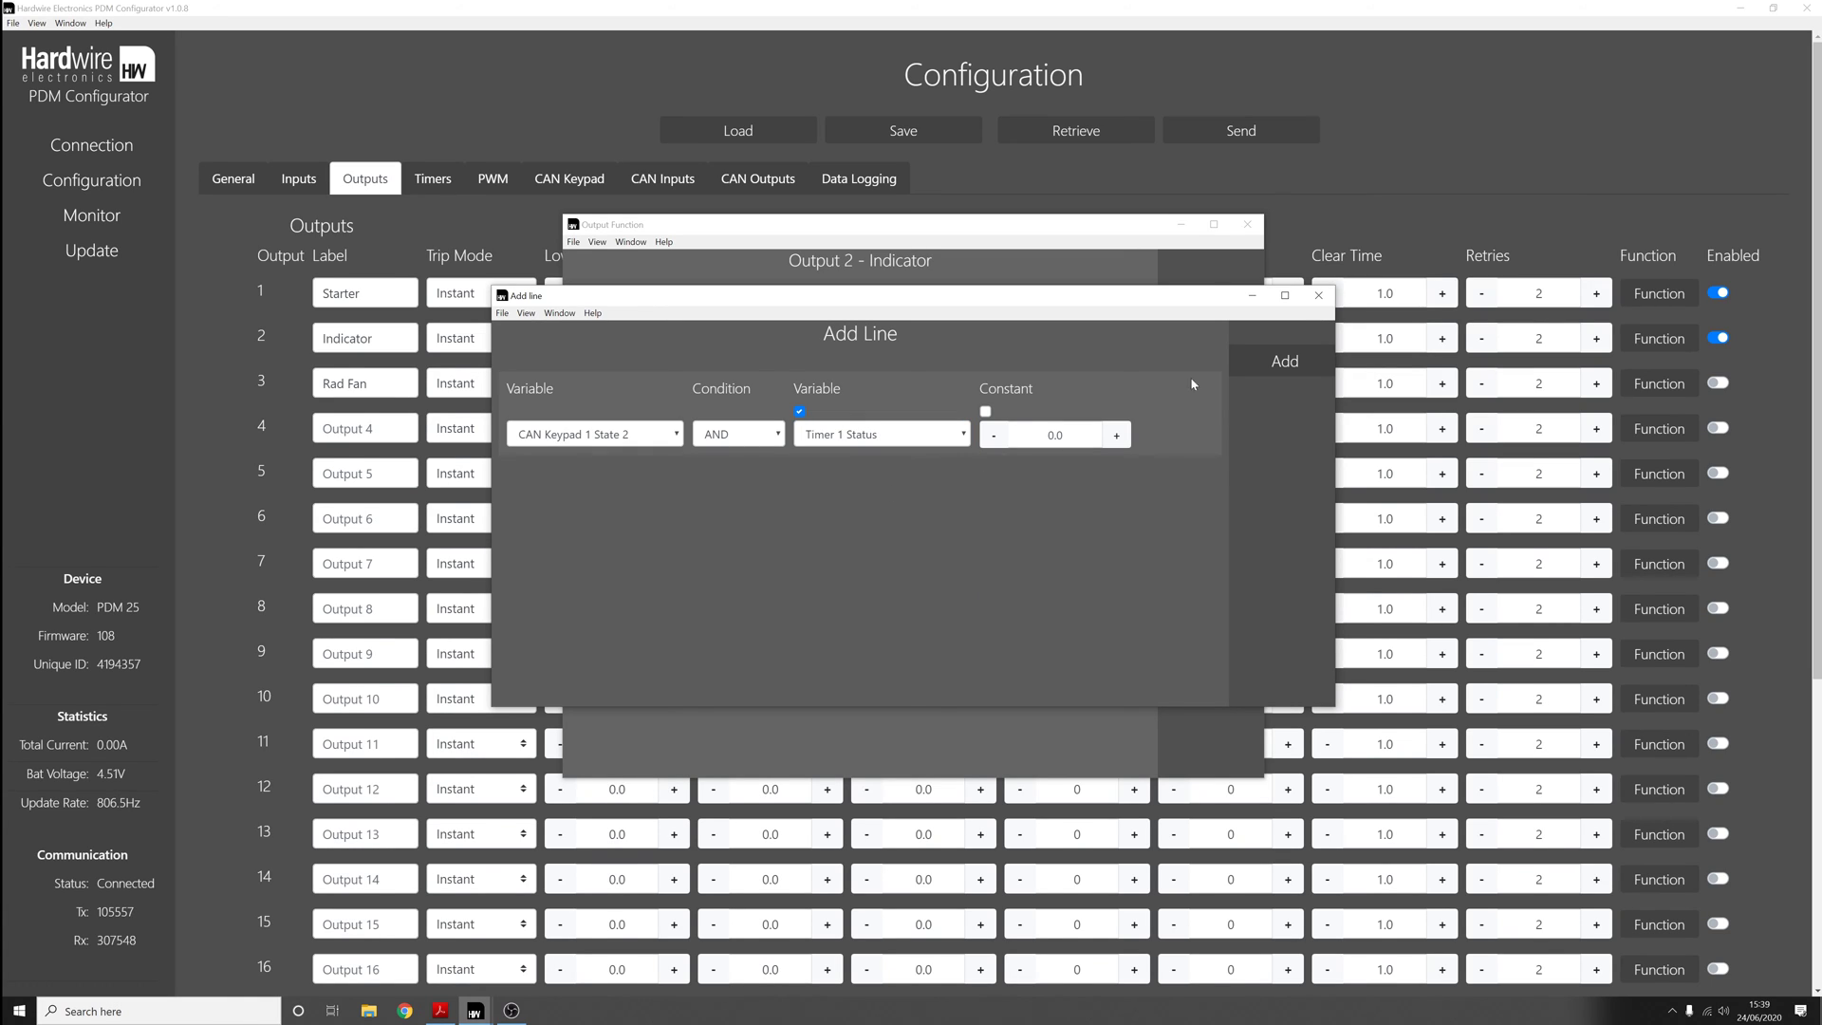
{"action": "left_click", "coordinate": [1270, 365]}
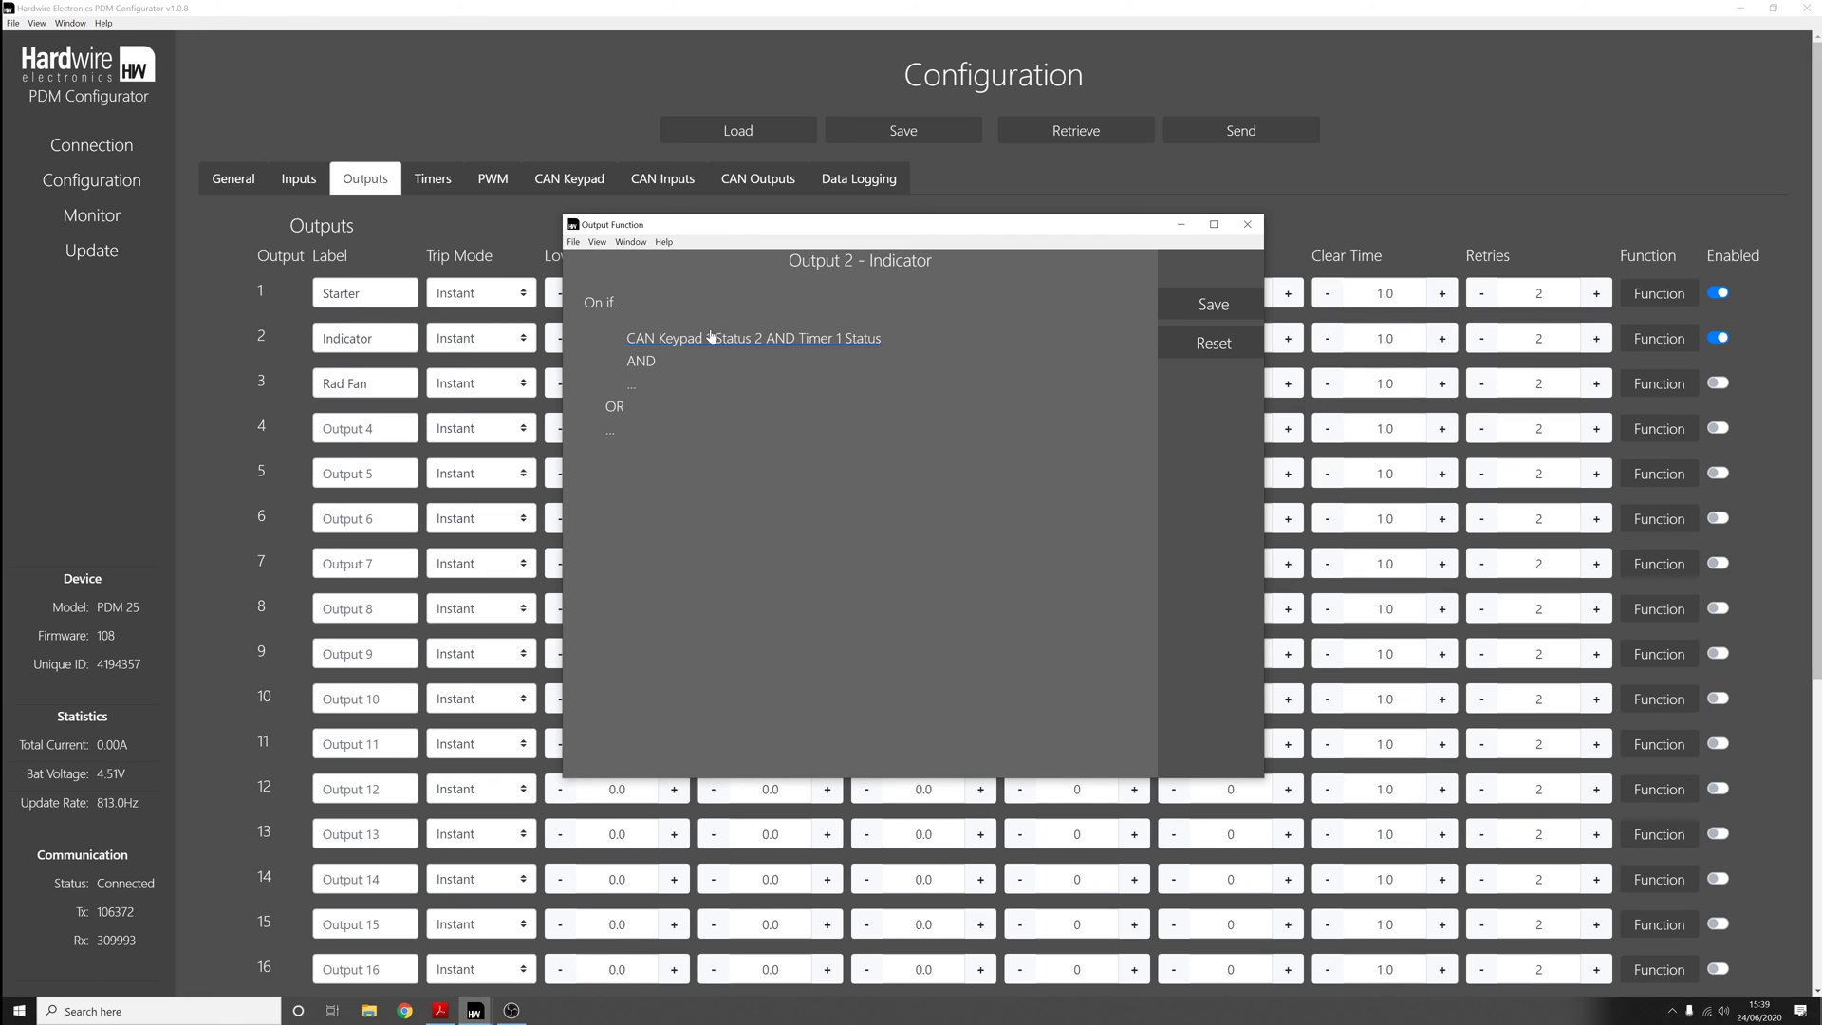
{"action": "left_click", "coordinate": [1219, 303]}
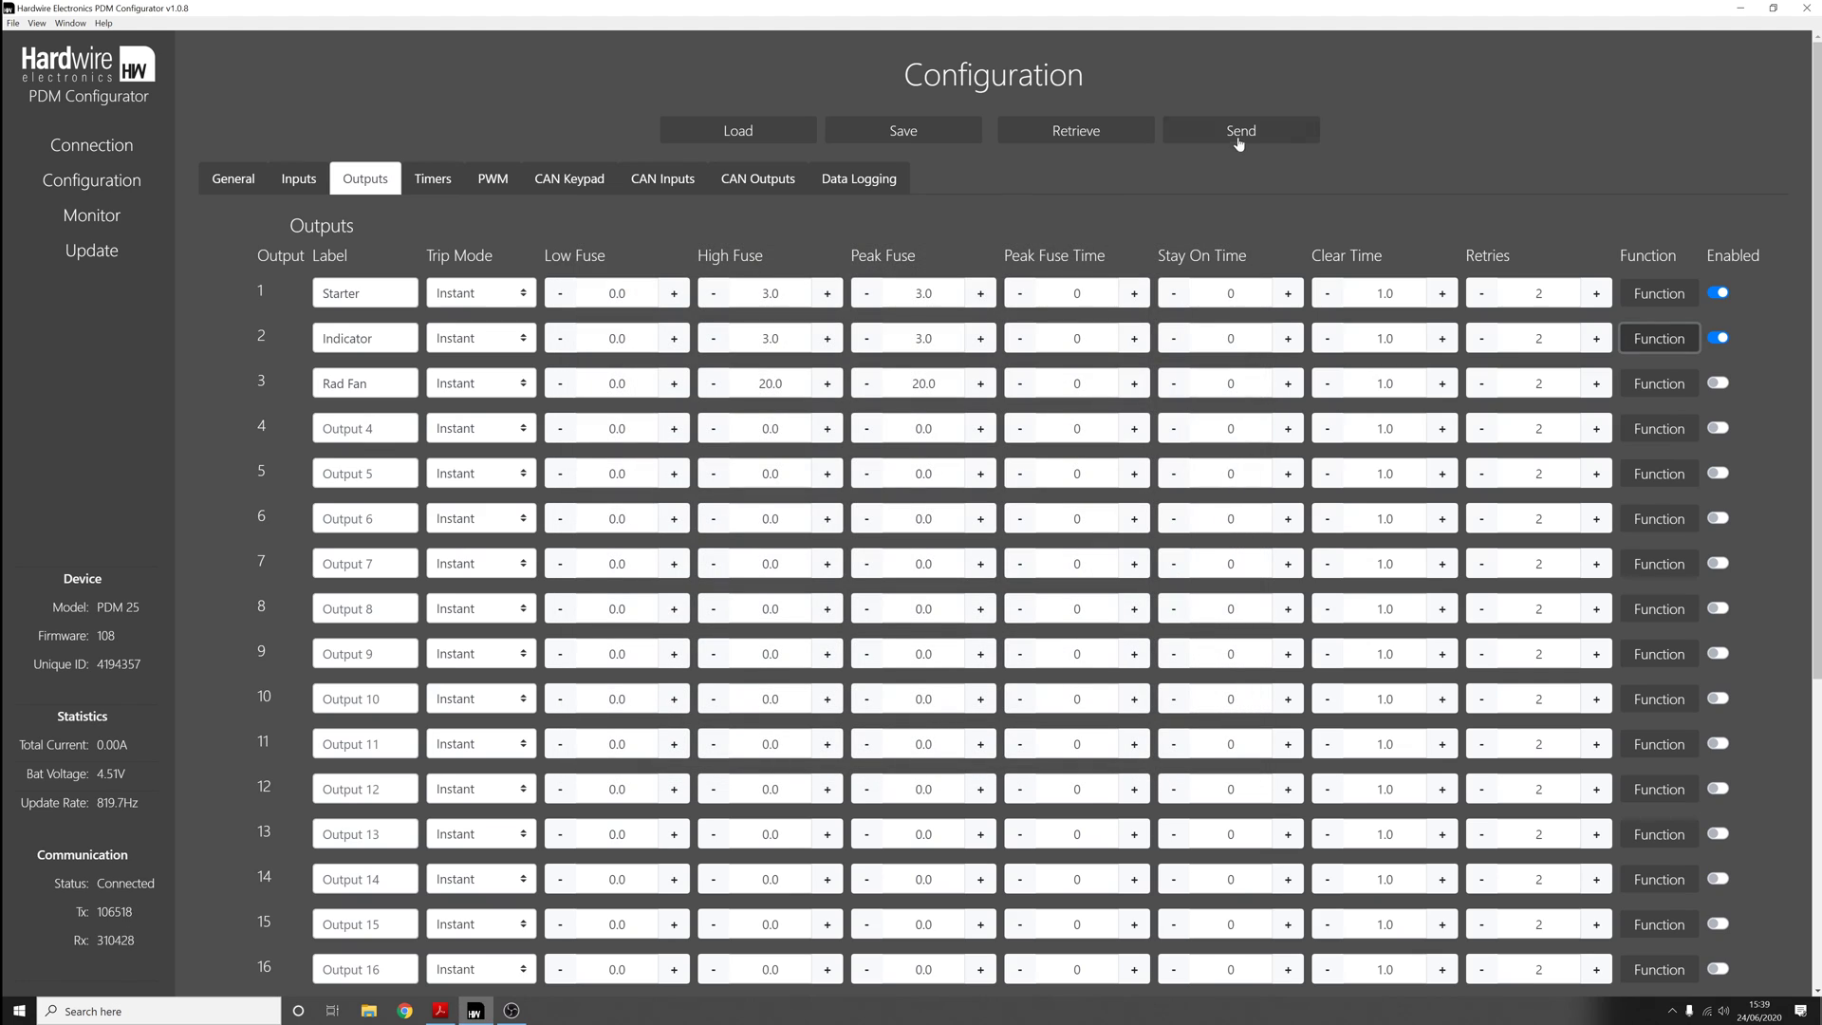
Send the configuration to the PDM and check the live keypad and output status in the monitor.
{"action": "left_click", "coordinate": [1239, 134]}
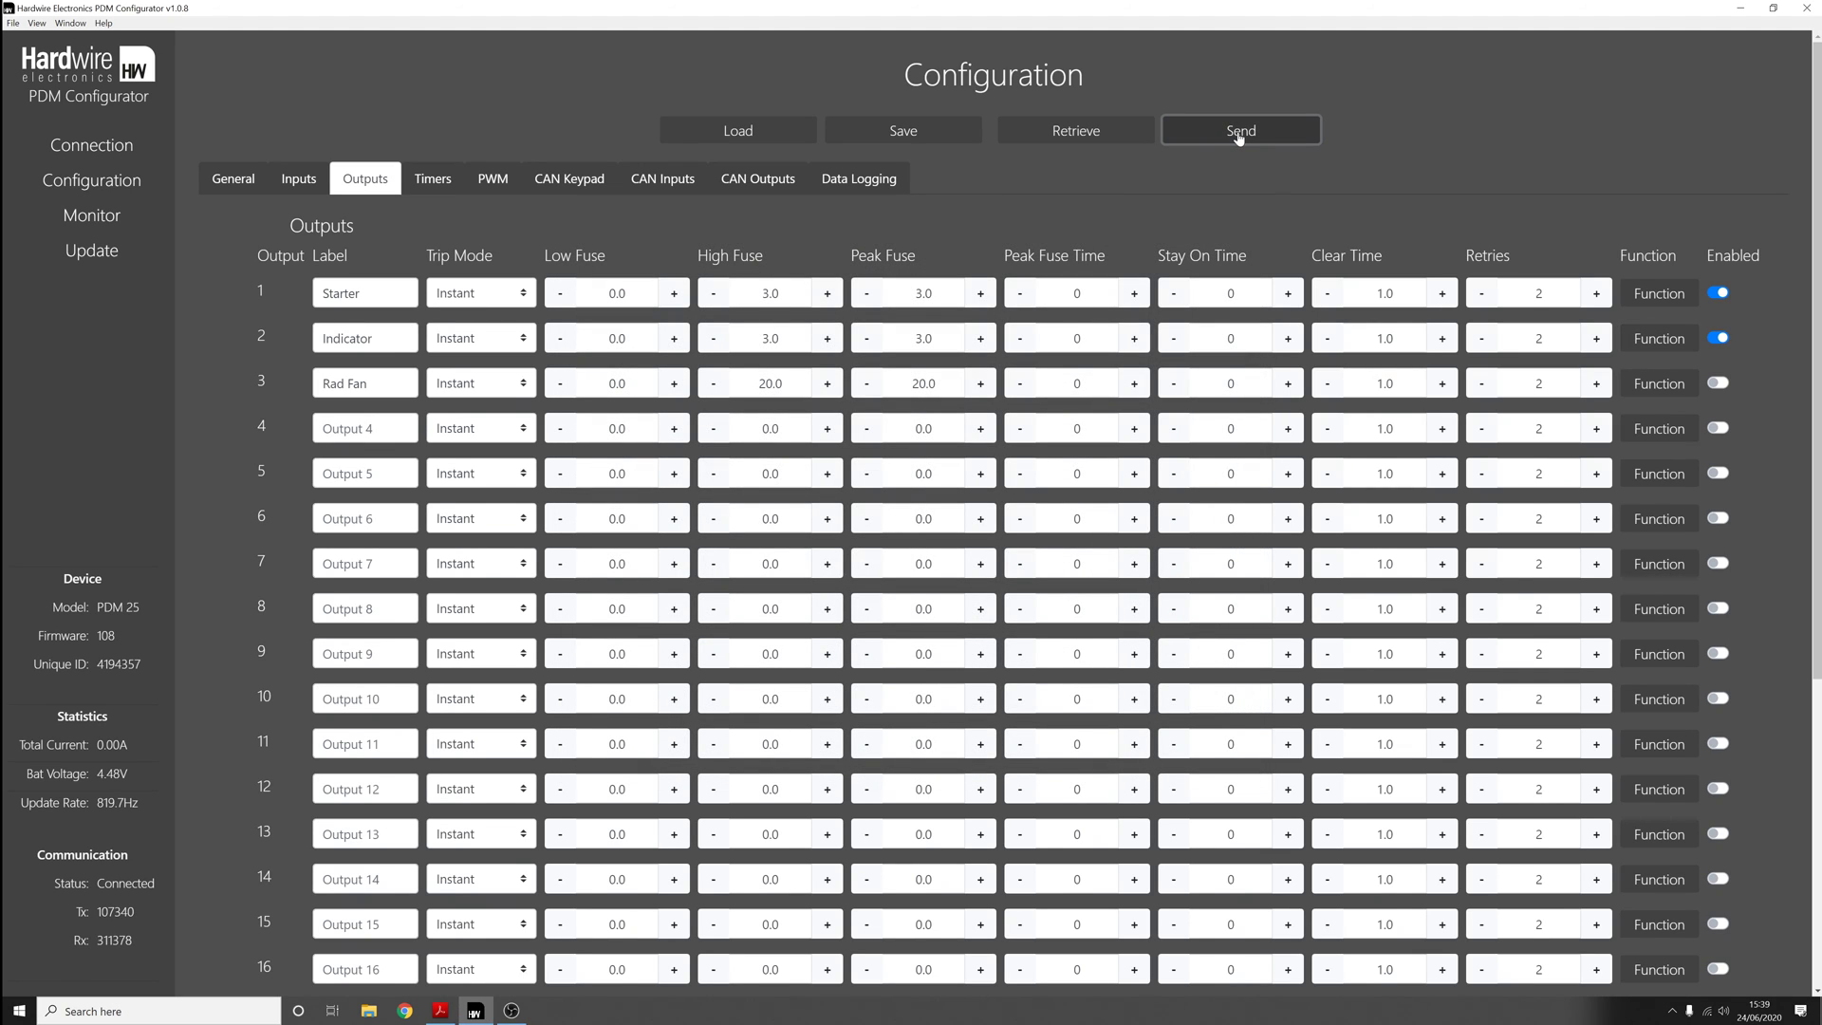
{"action": "left_click", "coordinate": [1002, 505]}
{"action": "left_click", "coordinate": [92, 215]}
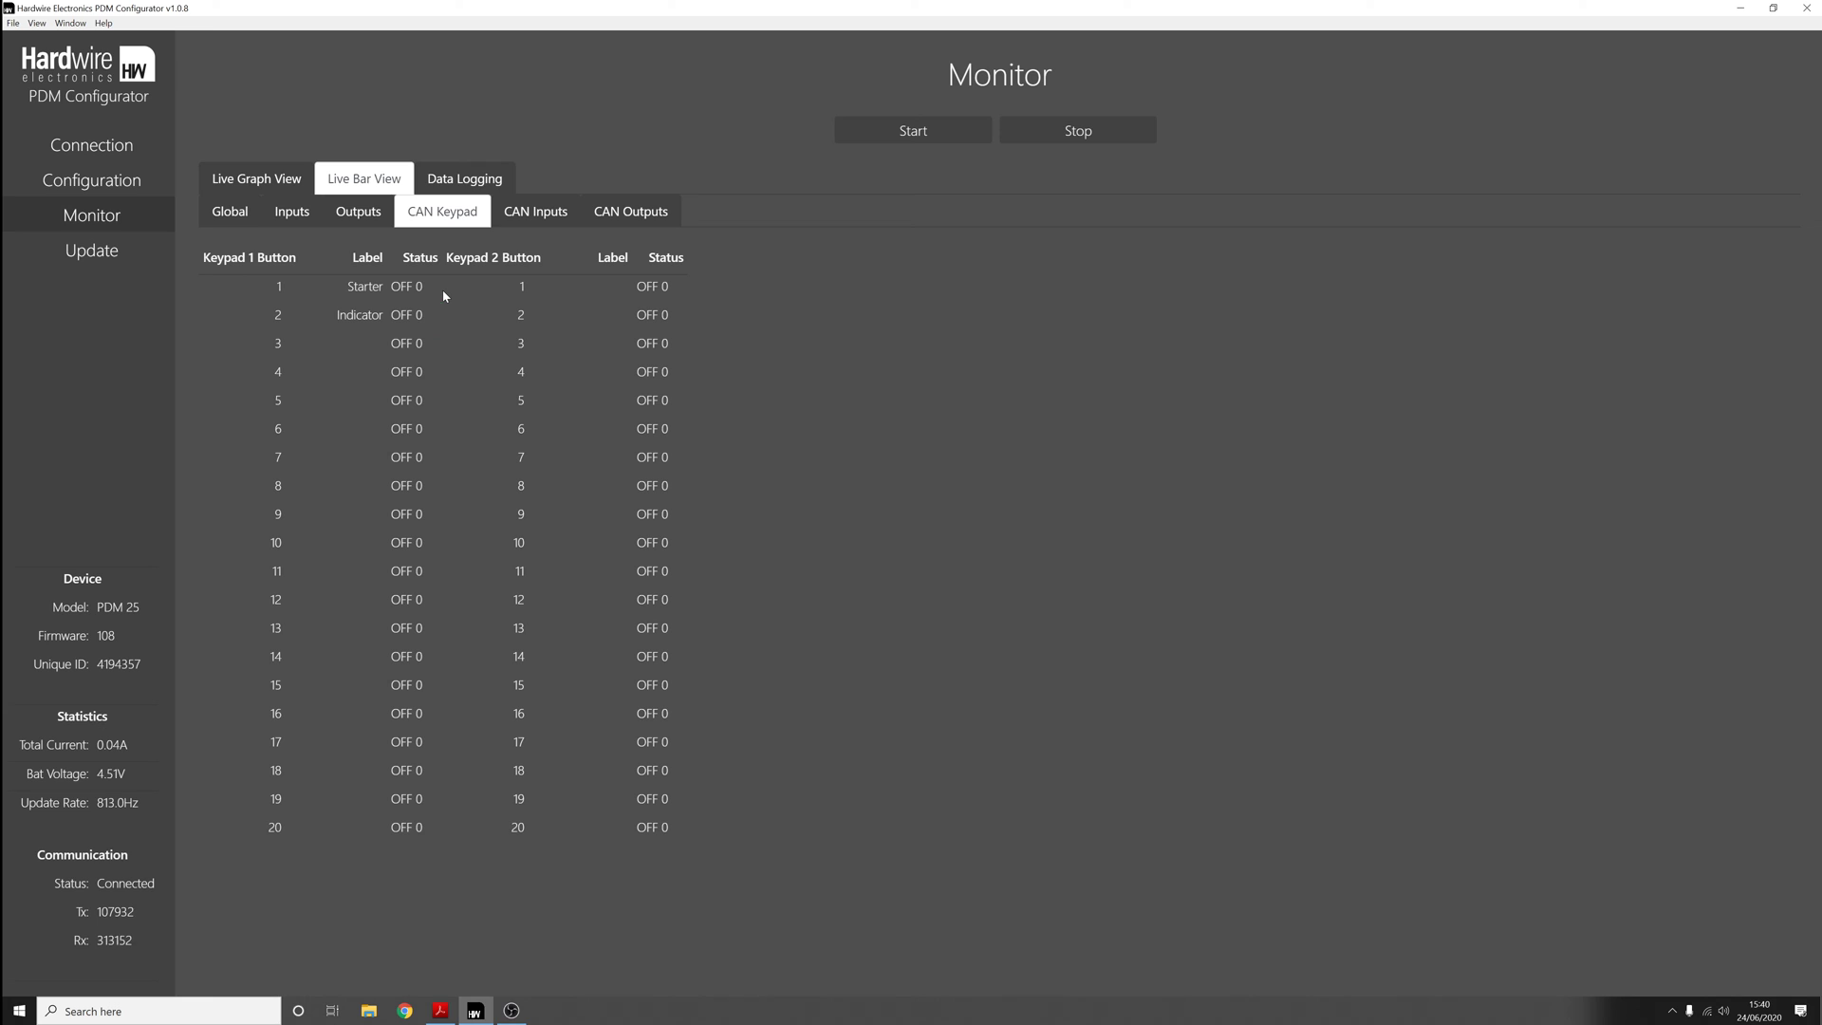
{"action": "left_click", "coordinate": [371, 215]}
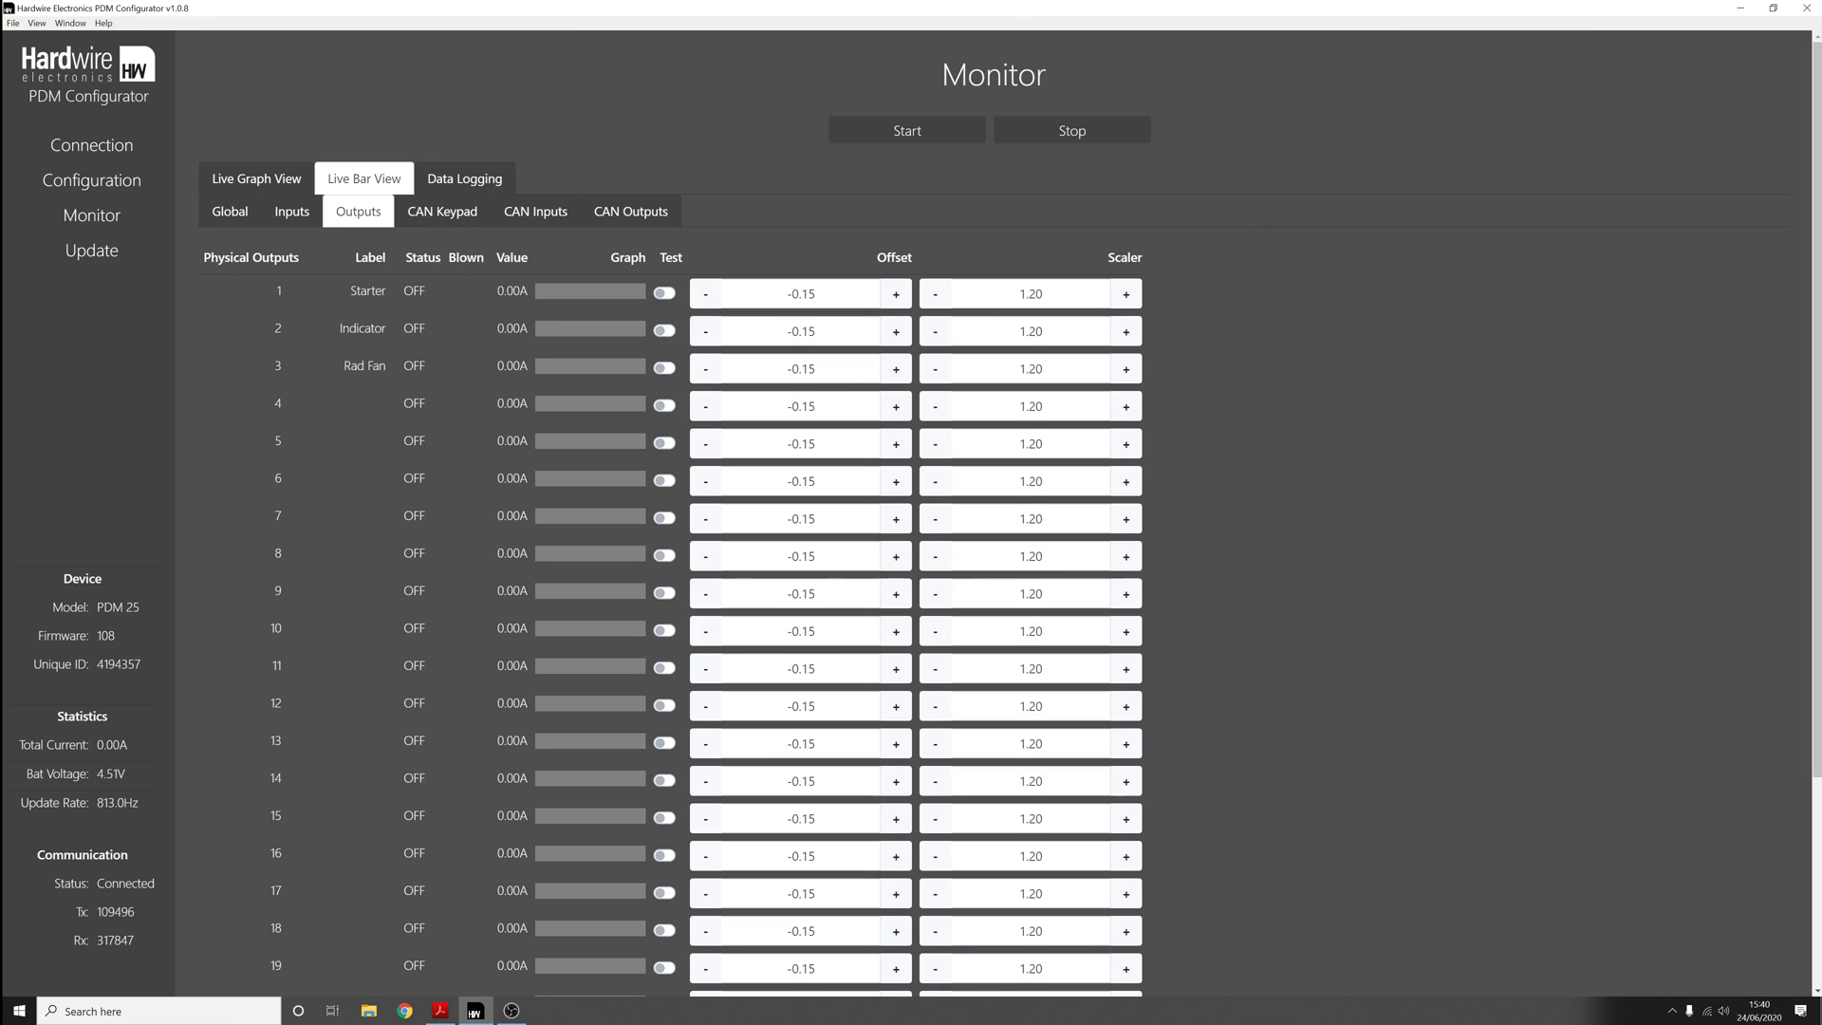
Switch to Adobe Acrobat Reader to read the radiator fan example on the Examples slide, and return to PDM Configurator.
{"action": "key", "text": "alt+Tab"}
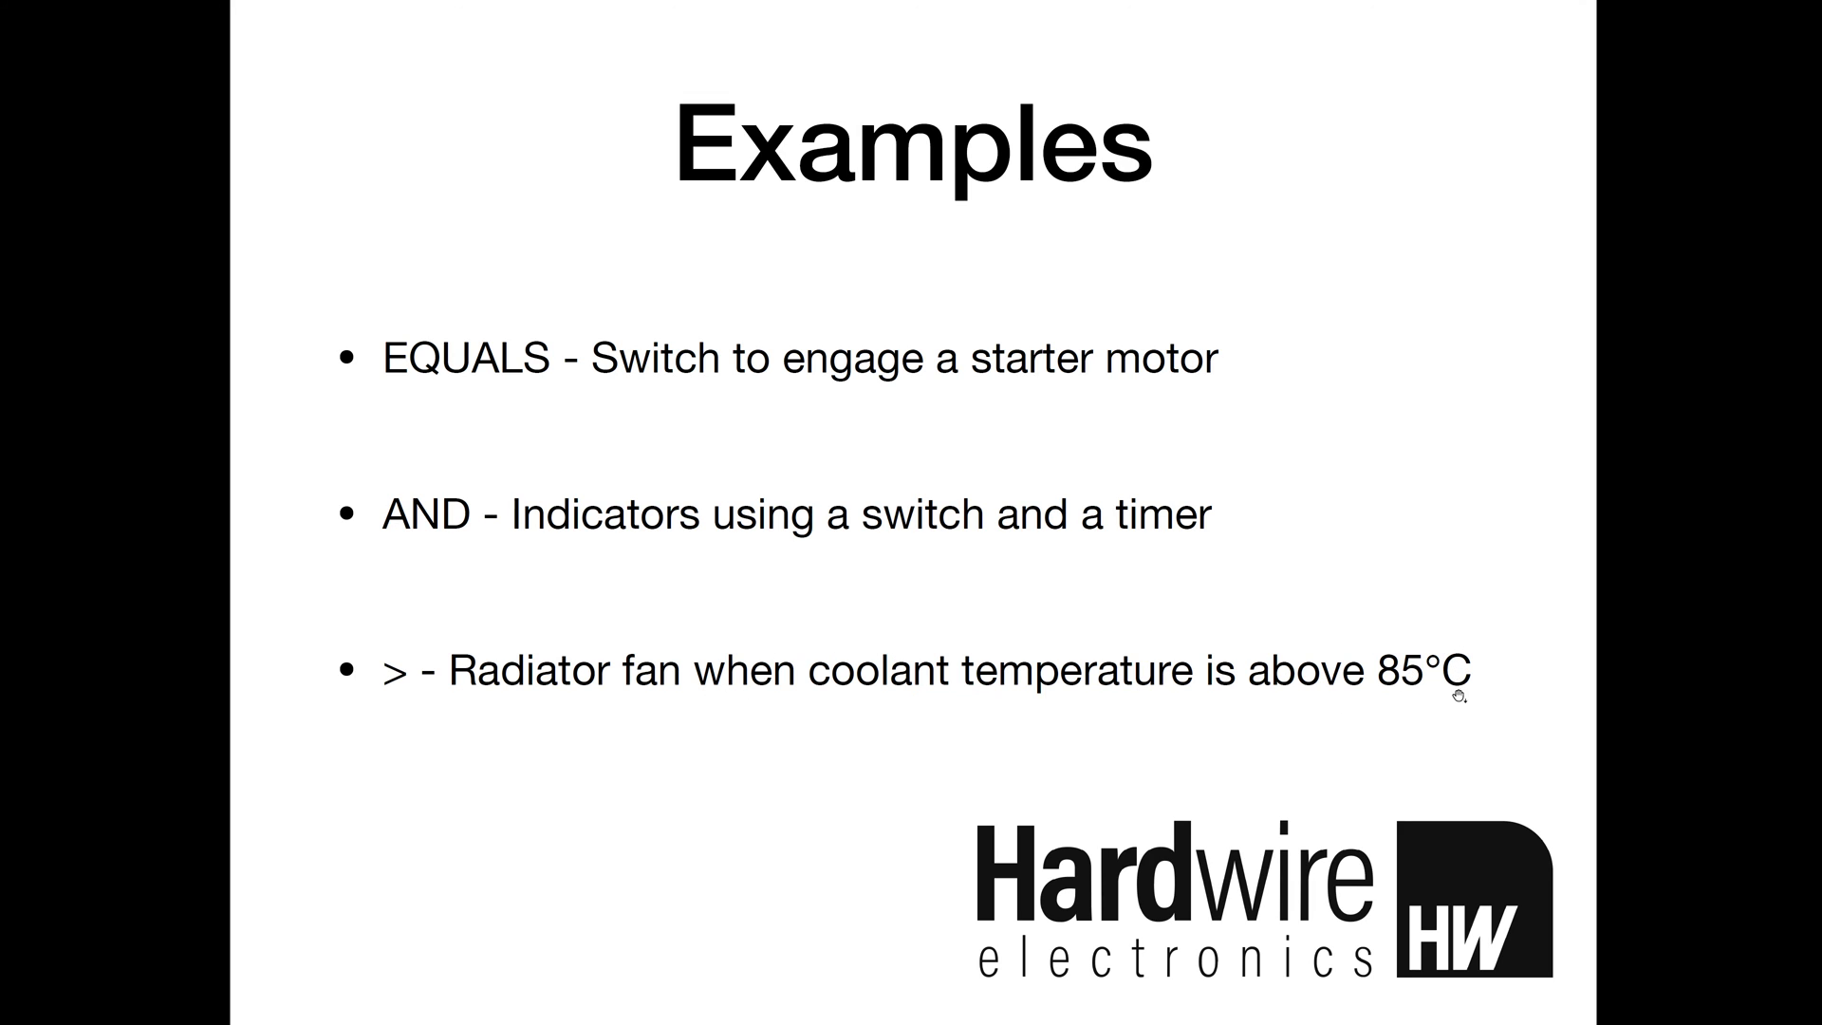
{"action": "key", "text": "alt+Tab"}
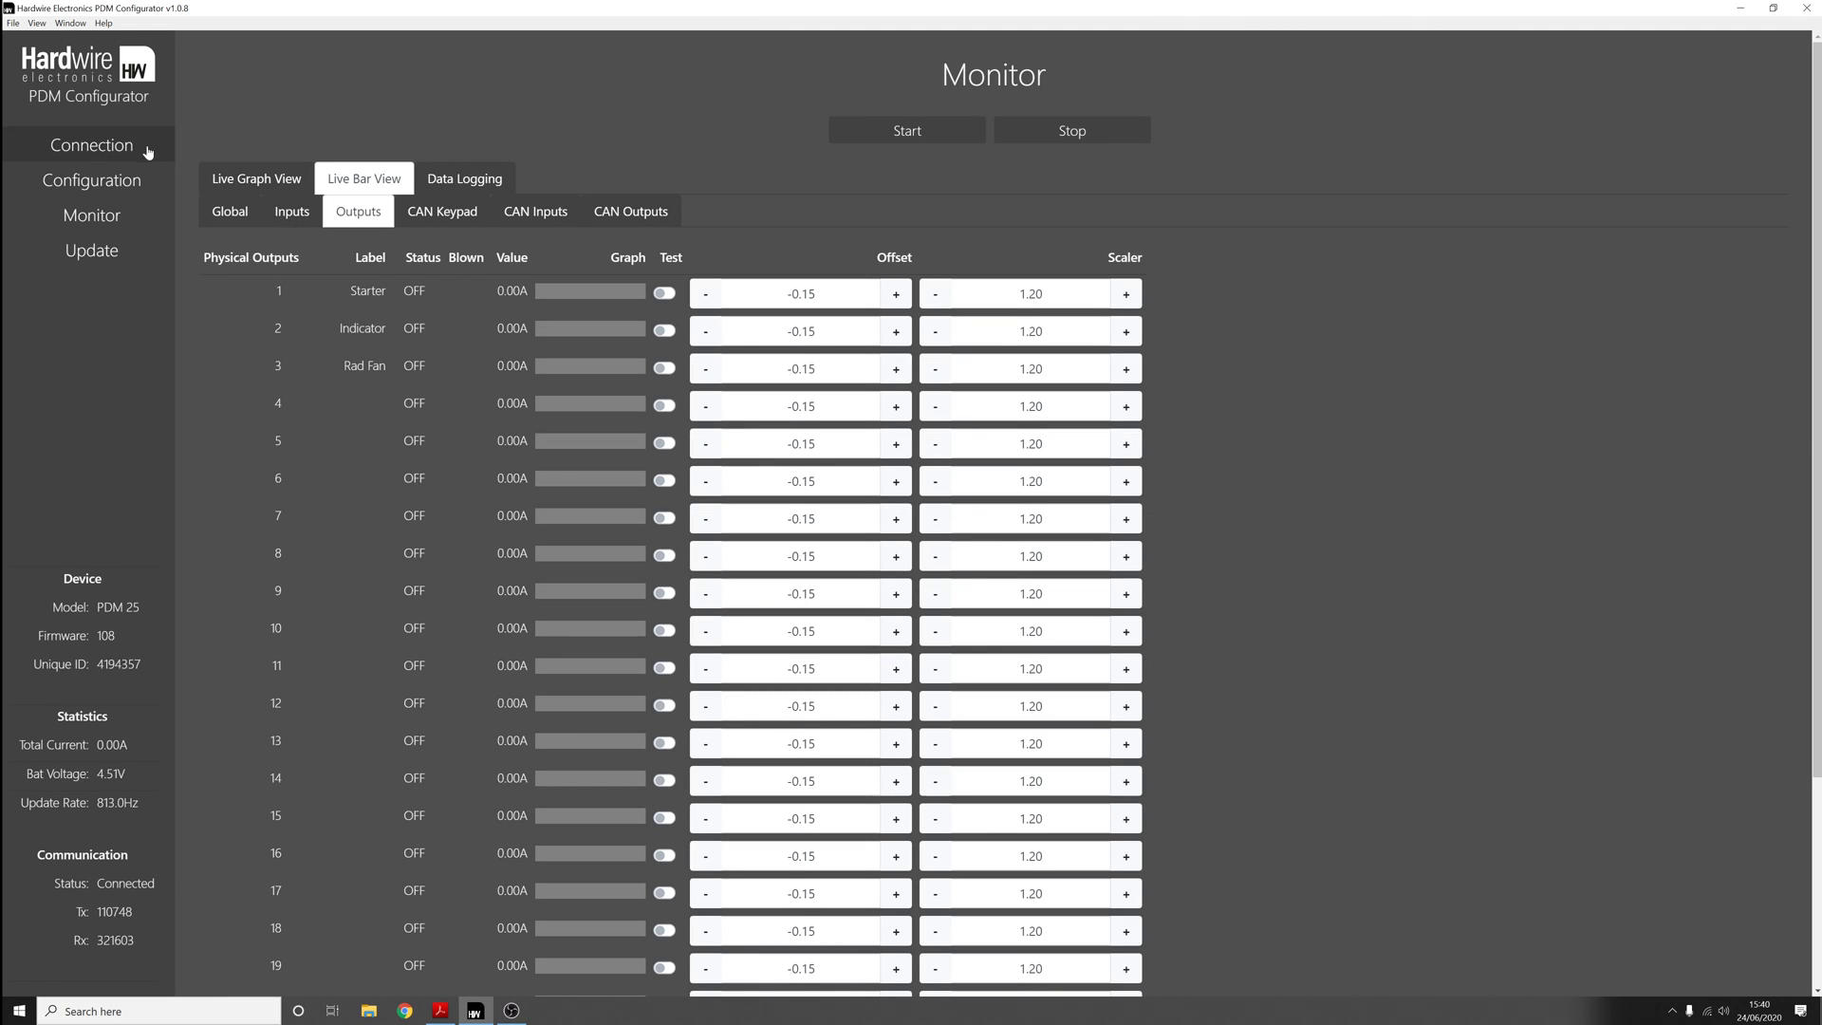
Enable Output 3 (Rad Fan) and start its function line with CAN In 1 Variable as the first variable.
{"action": "left_click", "coordinate": [112, 185]}
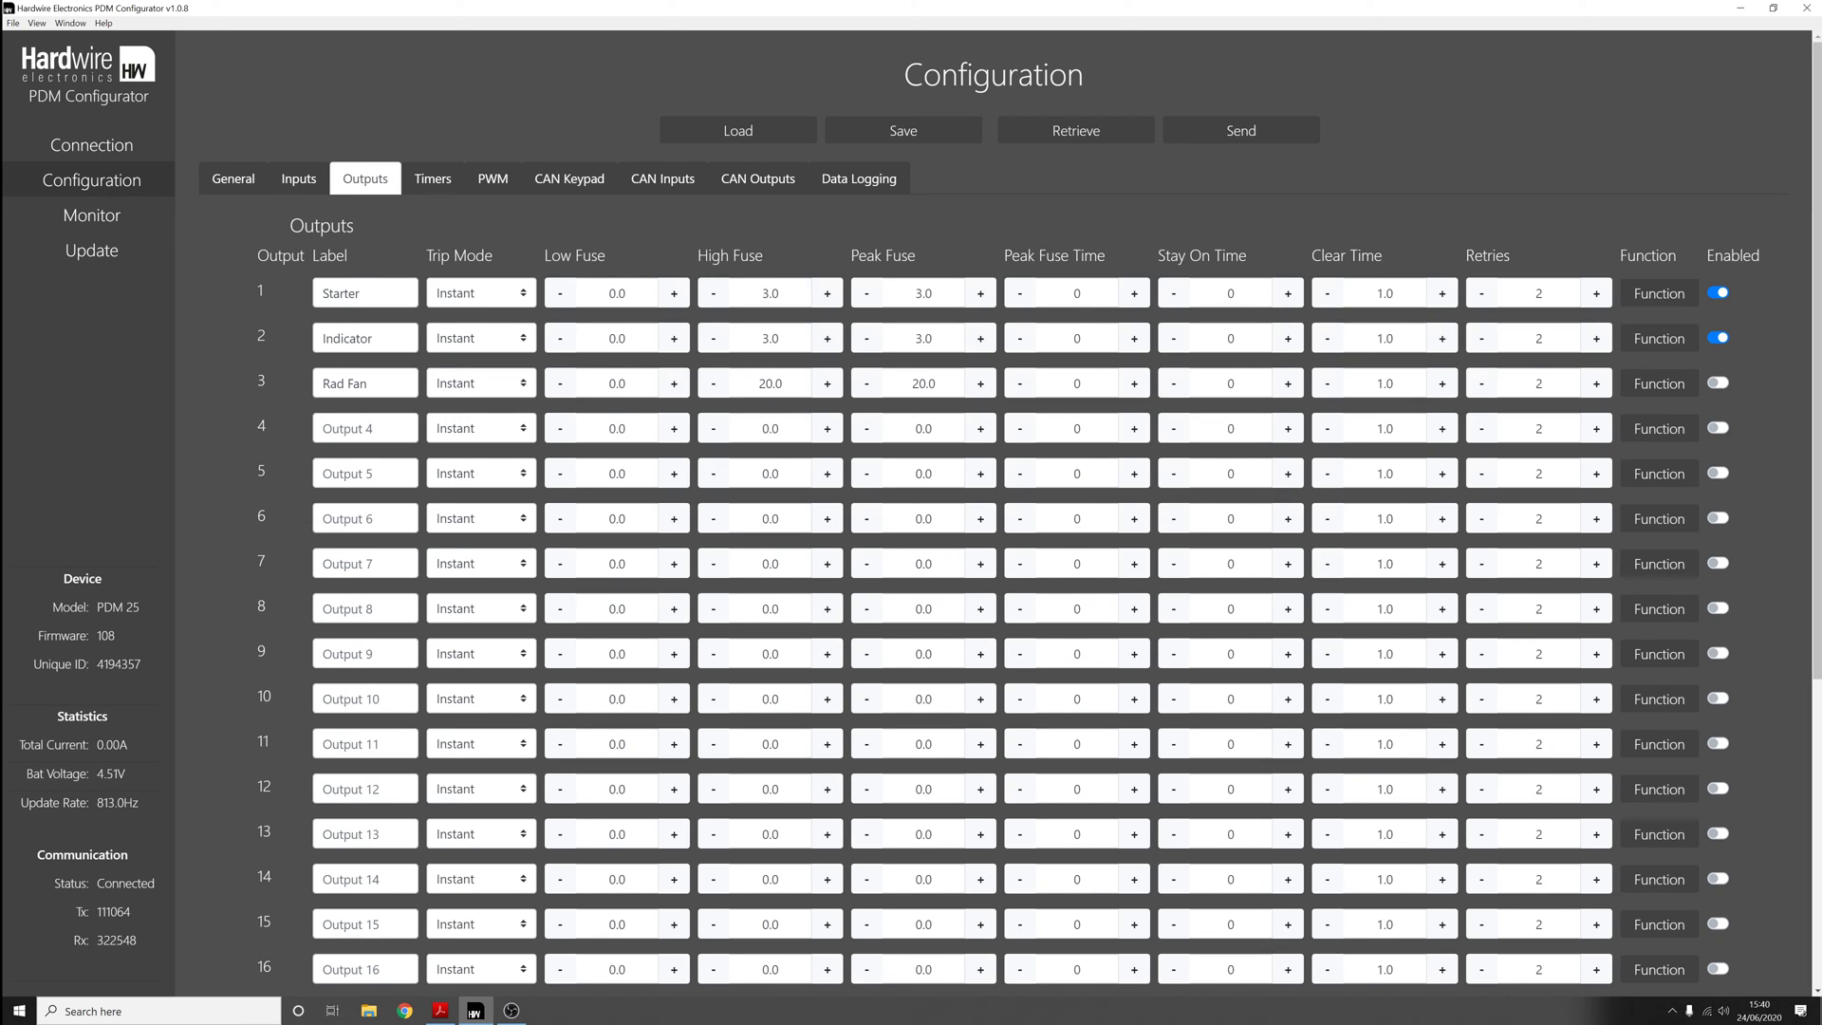
{"action": "left_click", "coordinate": [1720, 384]}
{"action": "left_click", "coordinate": [1659, 383]}
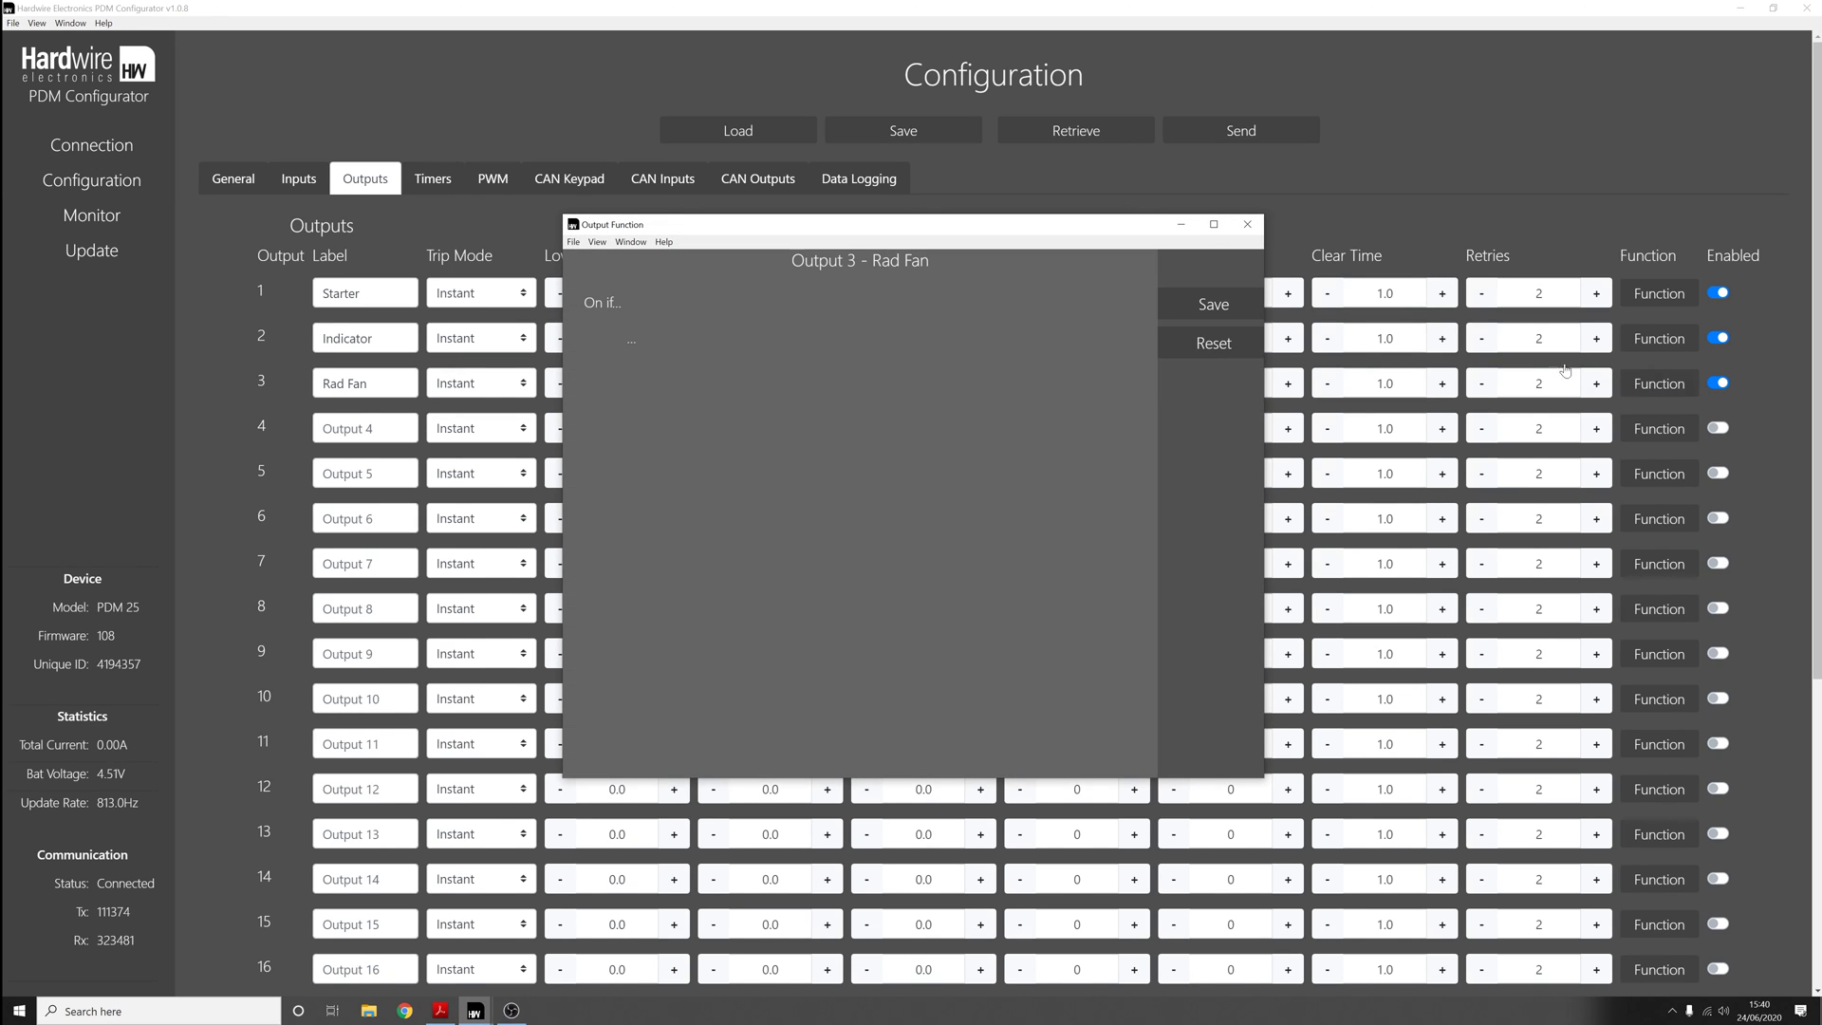
{"action": "left_click", "coordinate": [631, 346]}
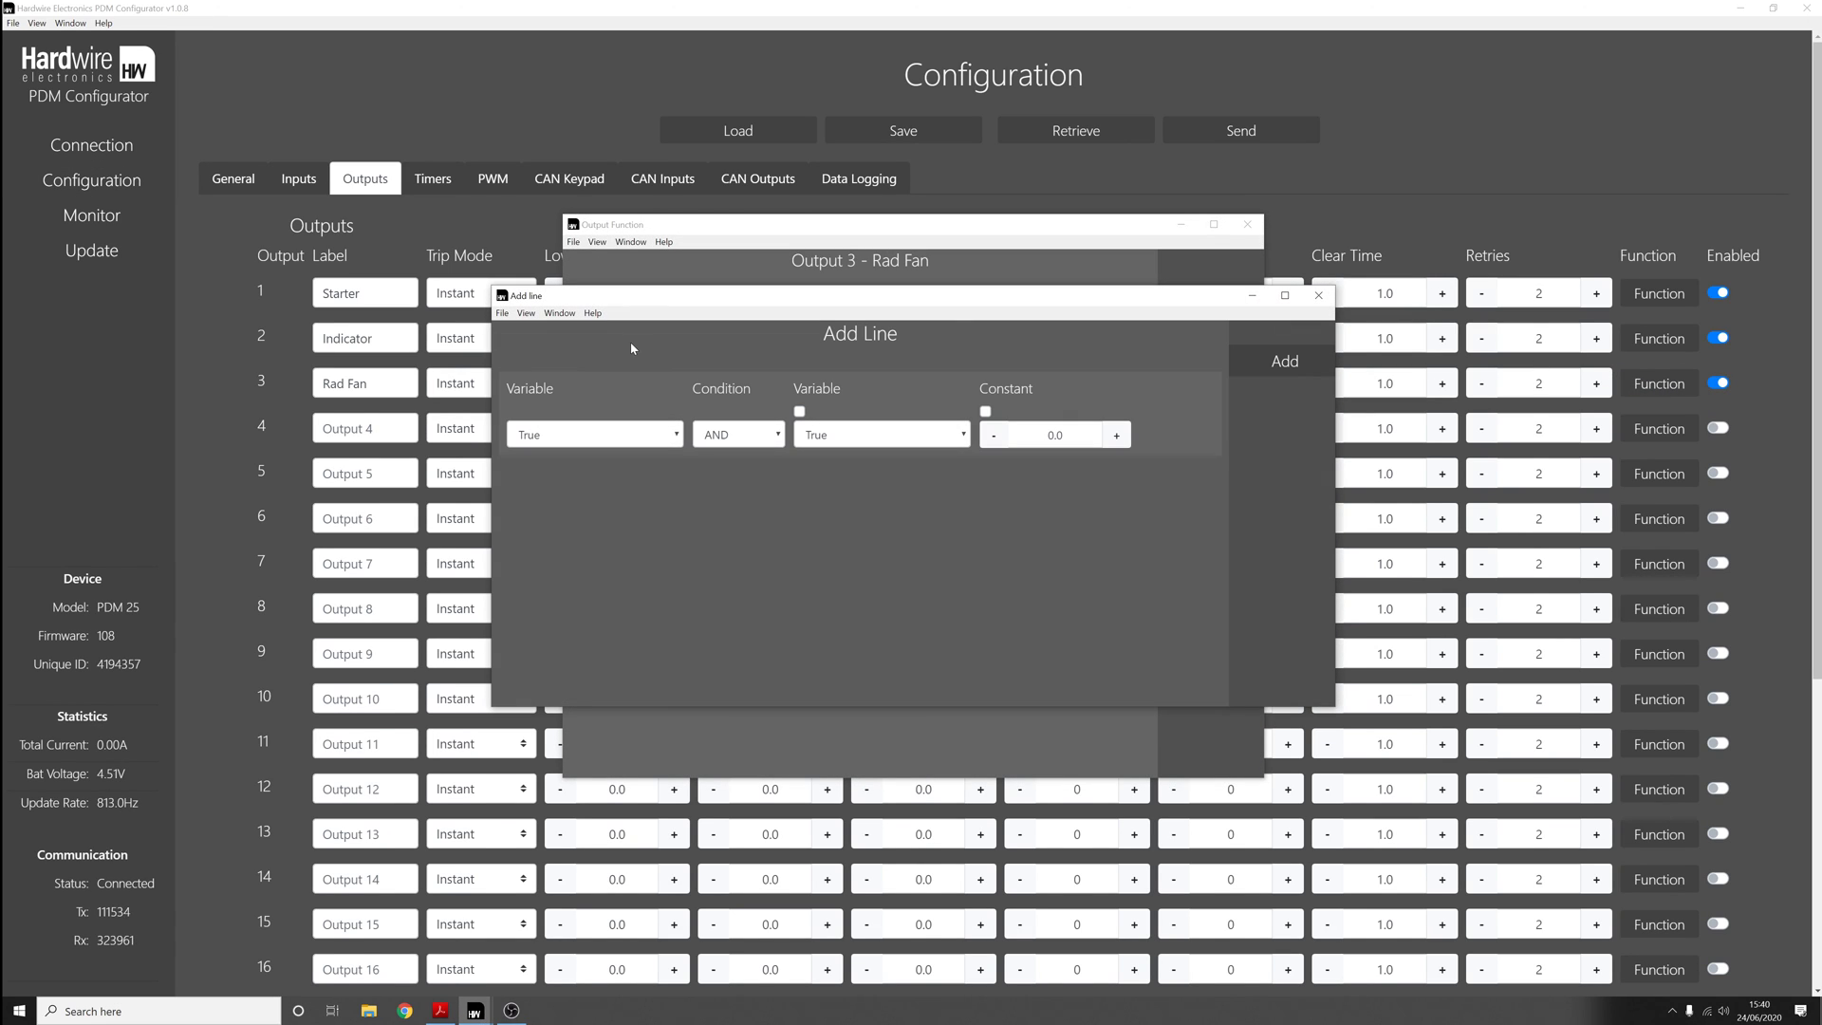
{"action": "left_click", "coordinate": [647, 436]}
{"action": "left_click_drag", "start_coordinate": [679, 439], "coordinate": [675, 530]}
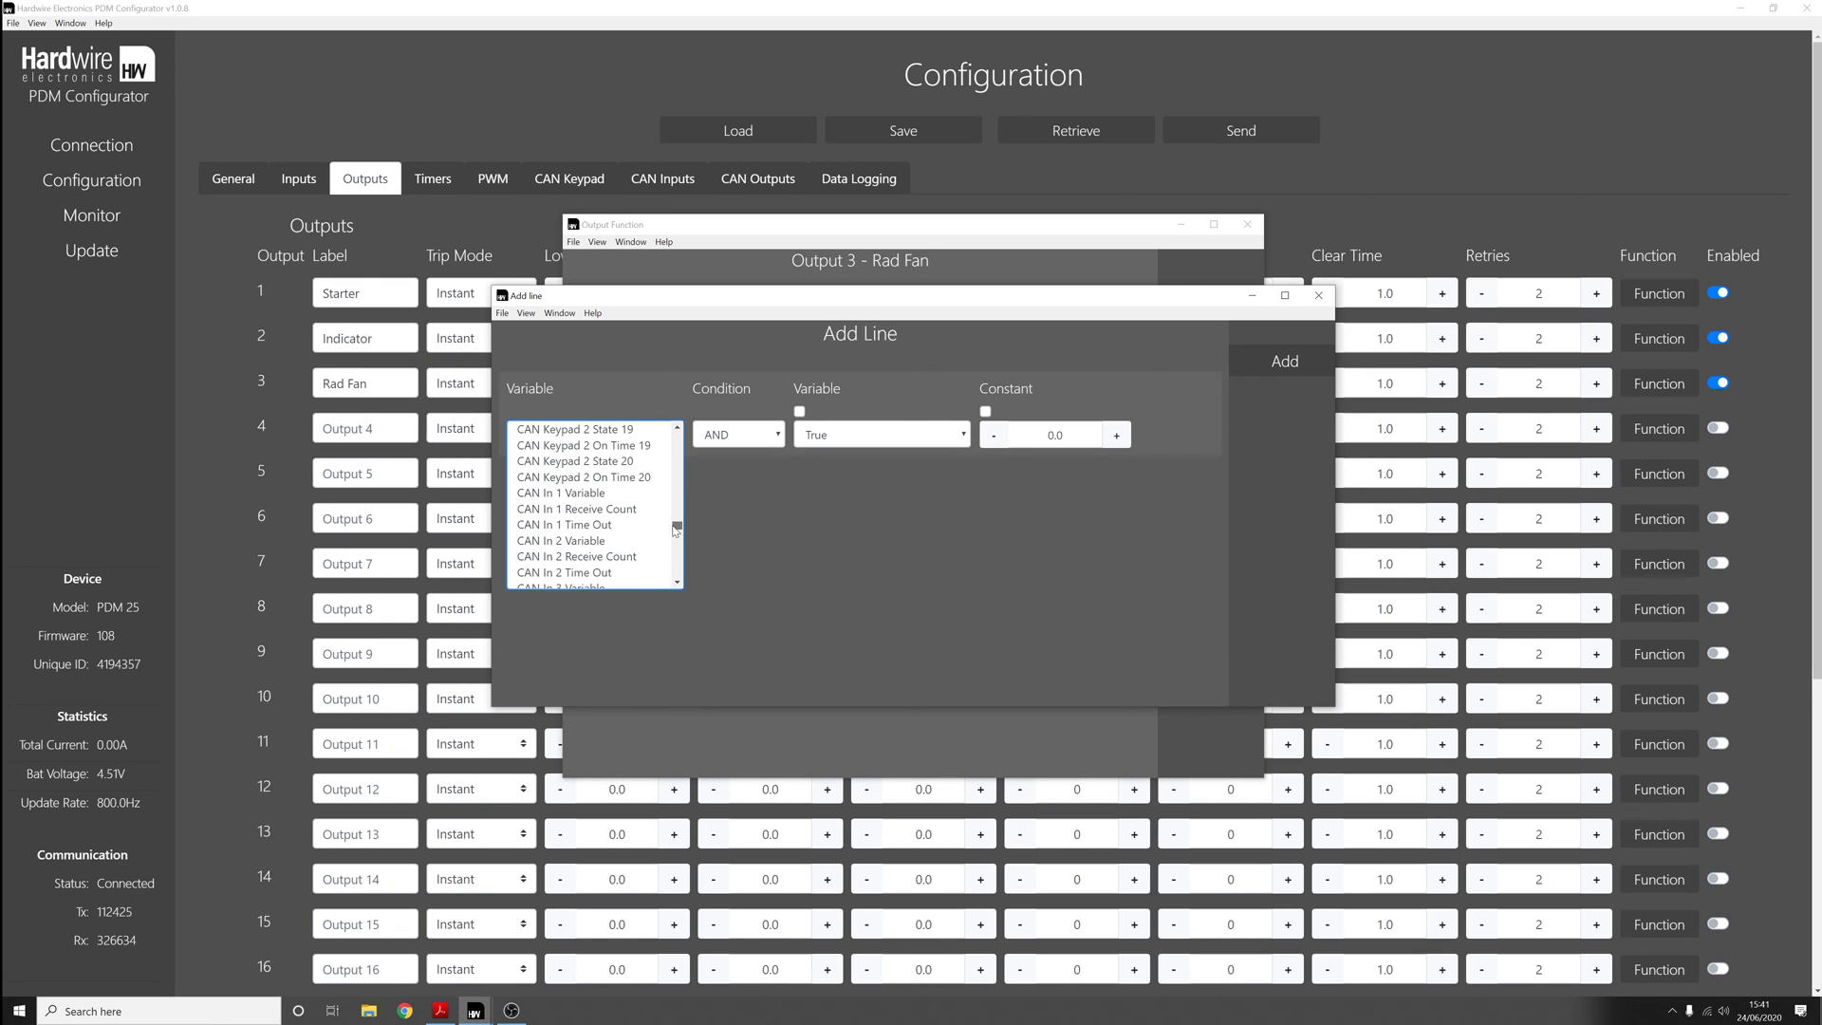
{"action": "left_click", "coordinate": [583, 493]}
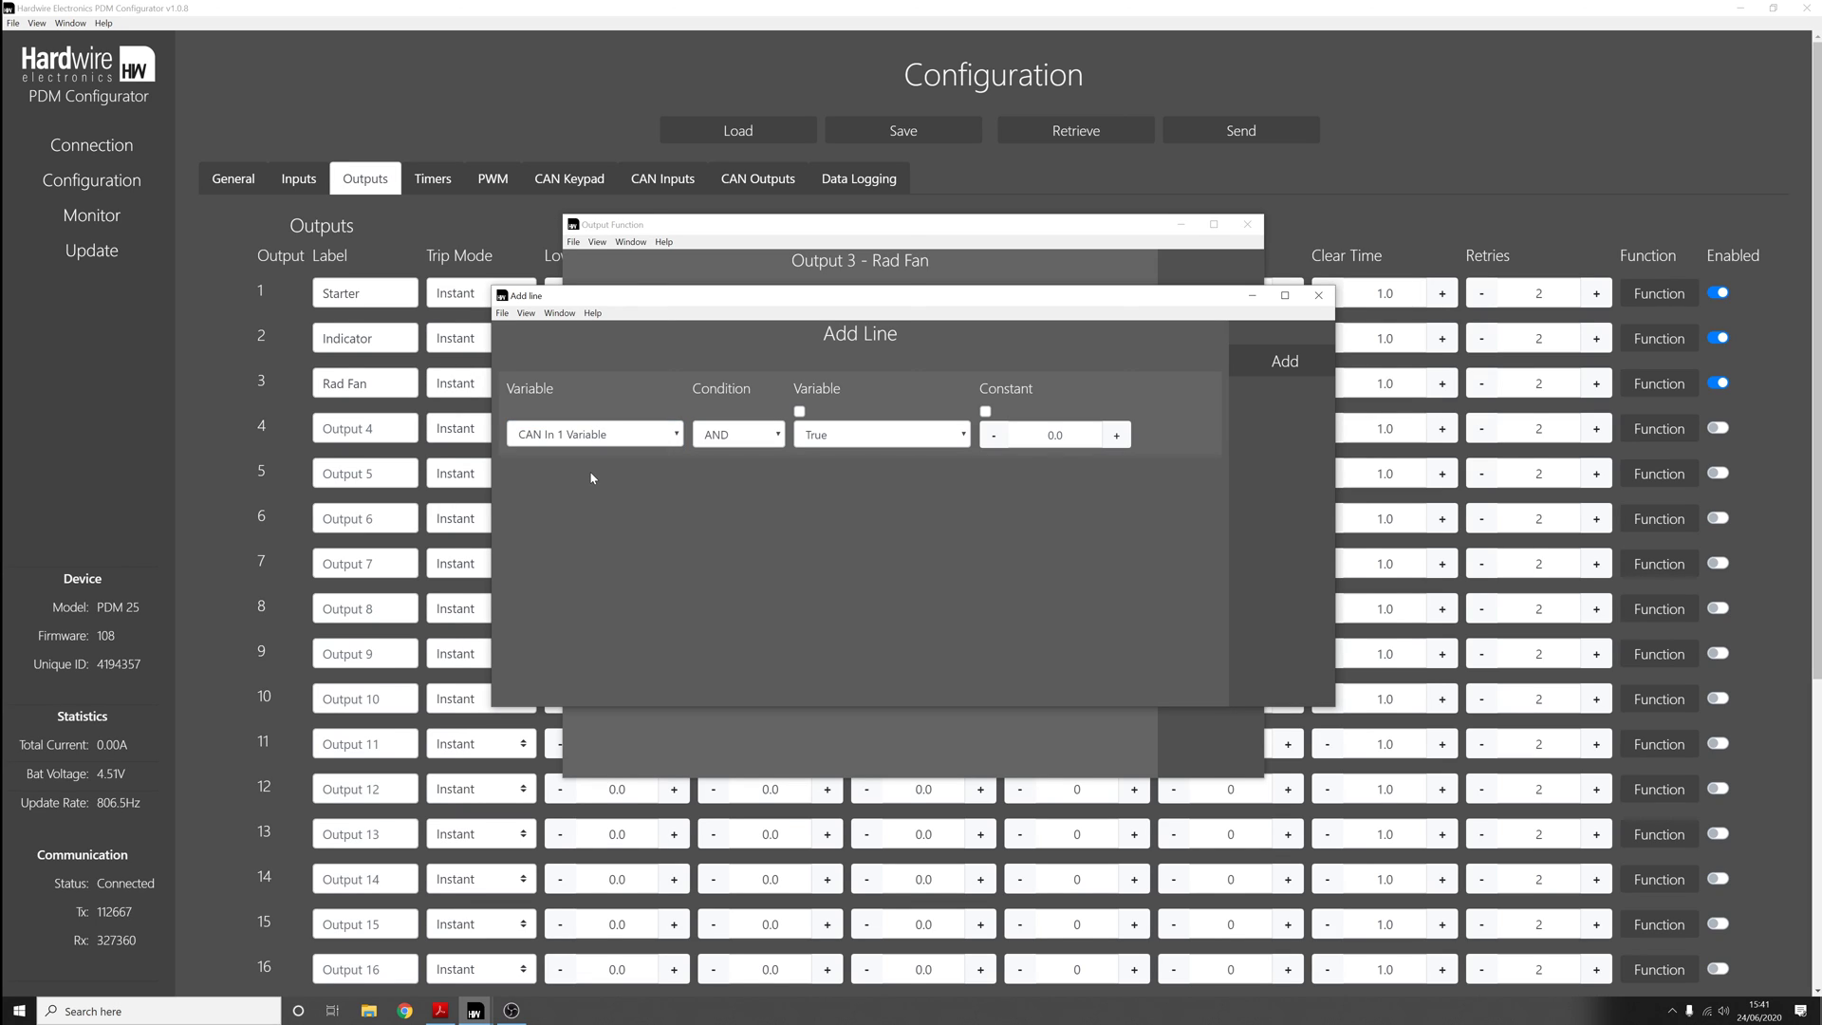
Complete the Rad Fan line with the > condition and a constant of 85, add it and save the function.
{"action": "left_click", "coordinate": [746, 439]}
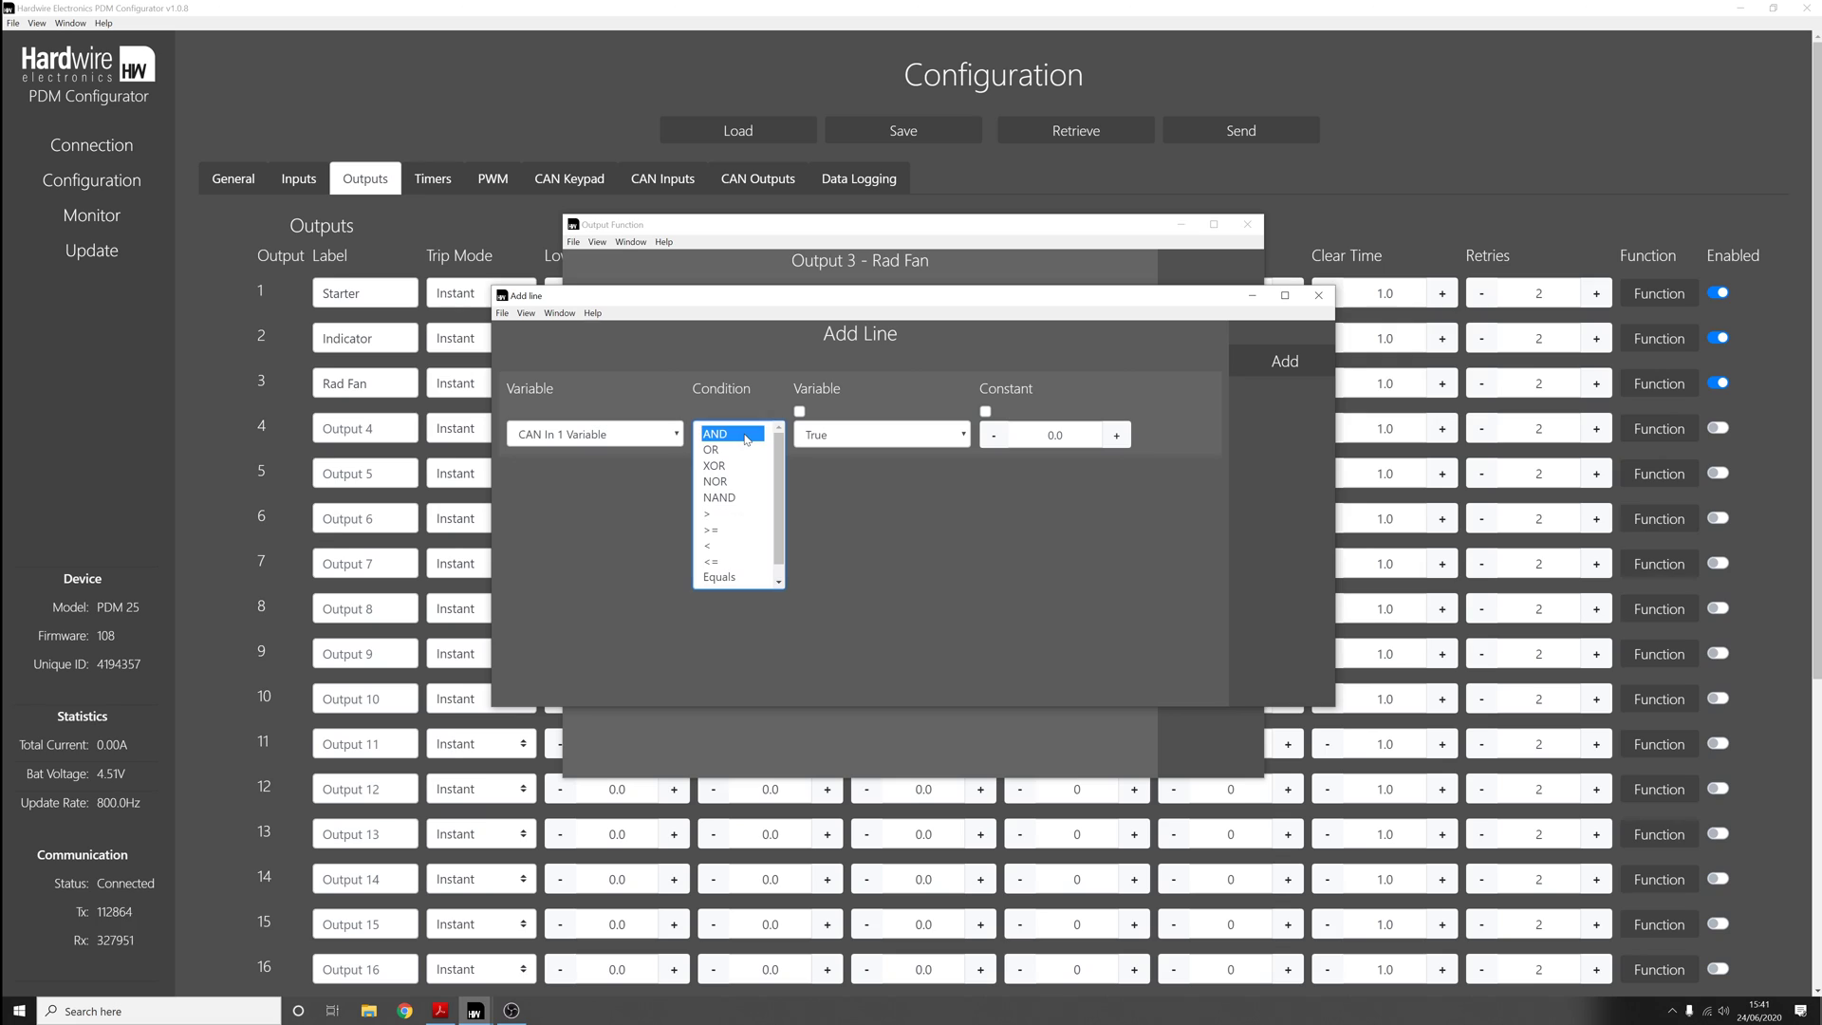
{"action": "left_click", "coordinate": [717, 517]}
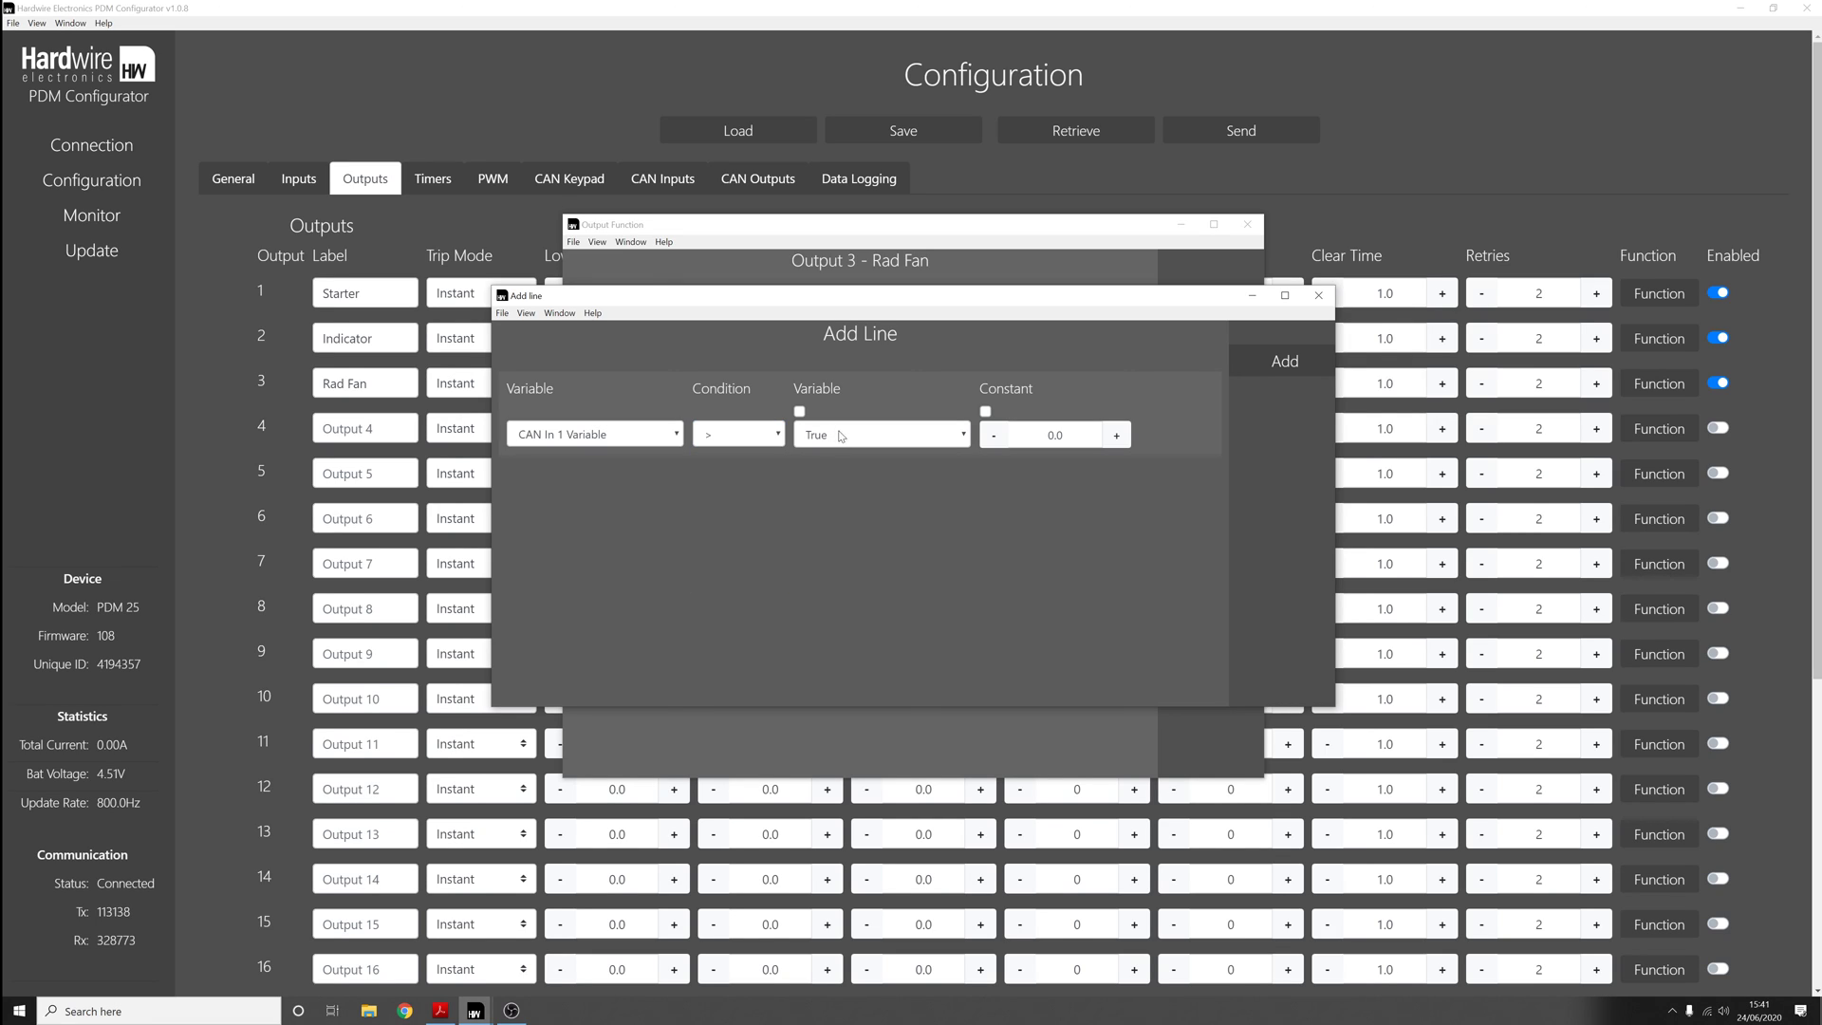
{"action": "left_click", "coordinate": [985, 411]}
{"action": "left_click", "coordinate": [1056, 435]}
{"action": "double_click", "coordinate": [1055, 434]}
{"action": "type", "text": "85"}
{"action": "left_click", "coordinate": [1285, 361]}
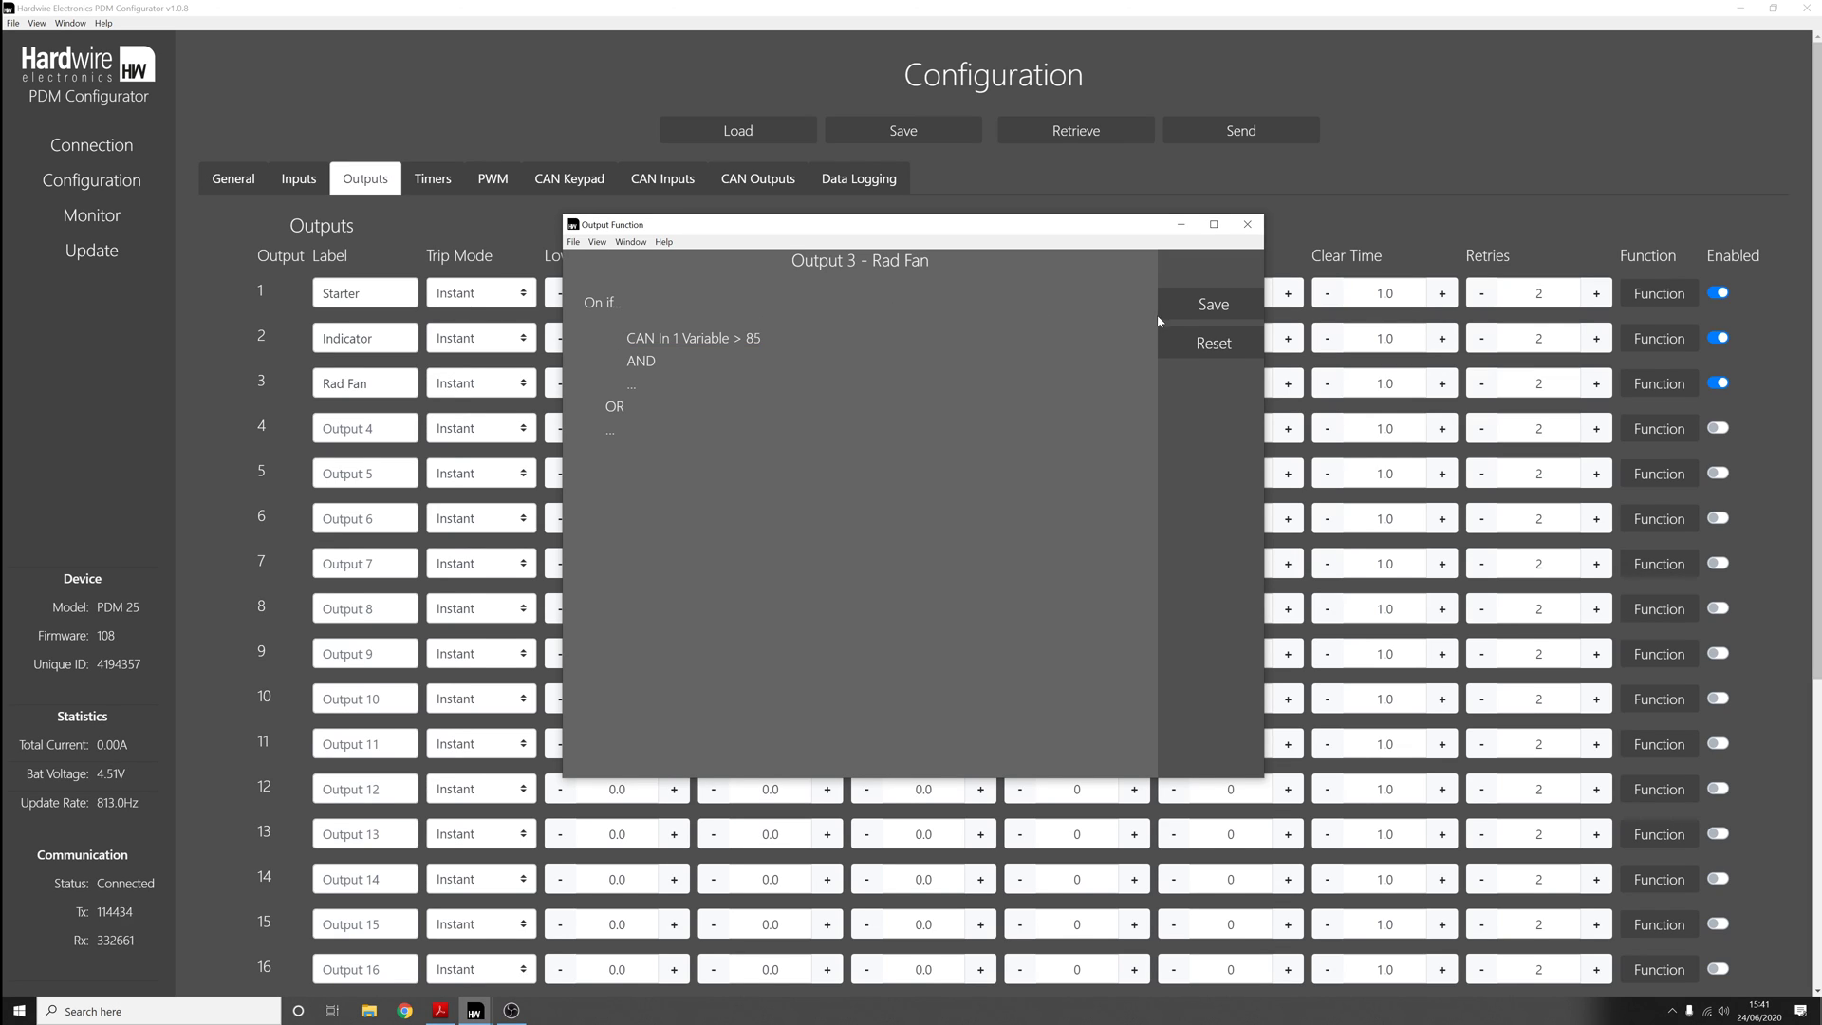
{"action": "left_click", "coordinate": [1209, 303]}
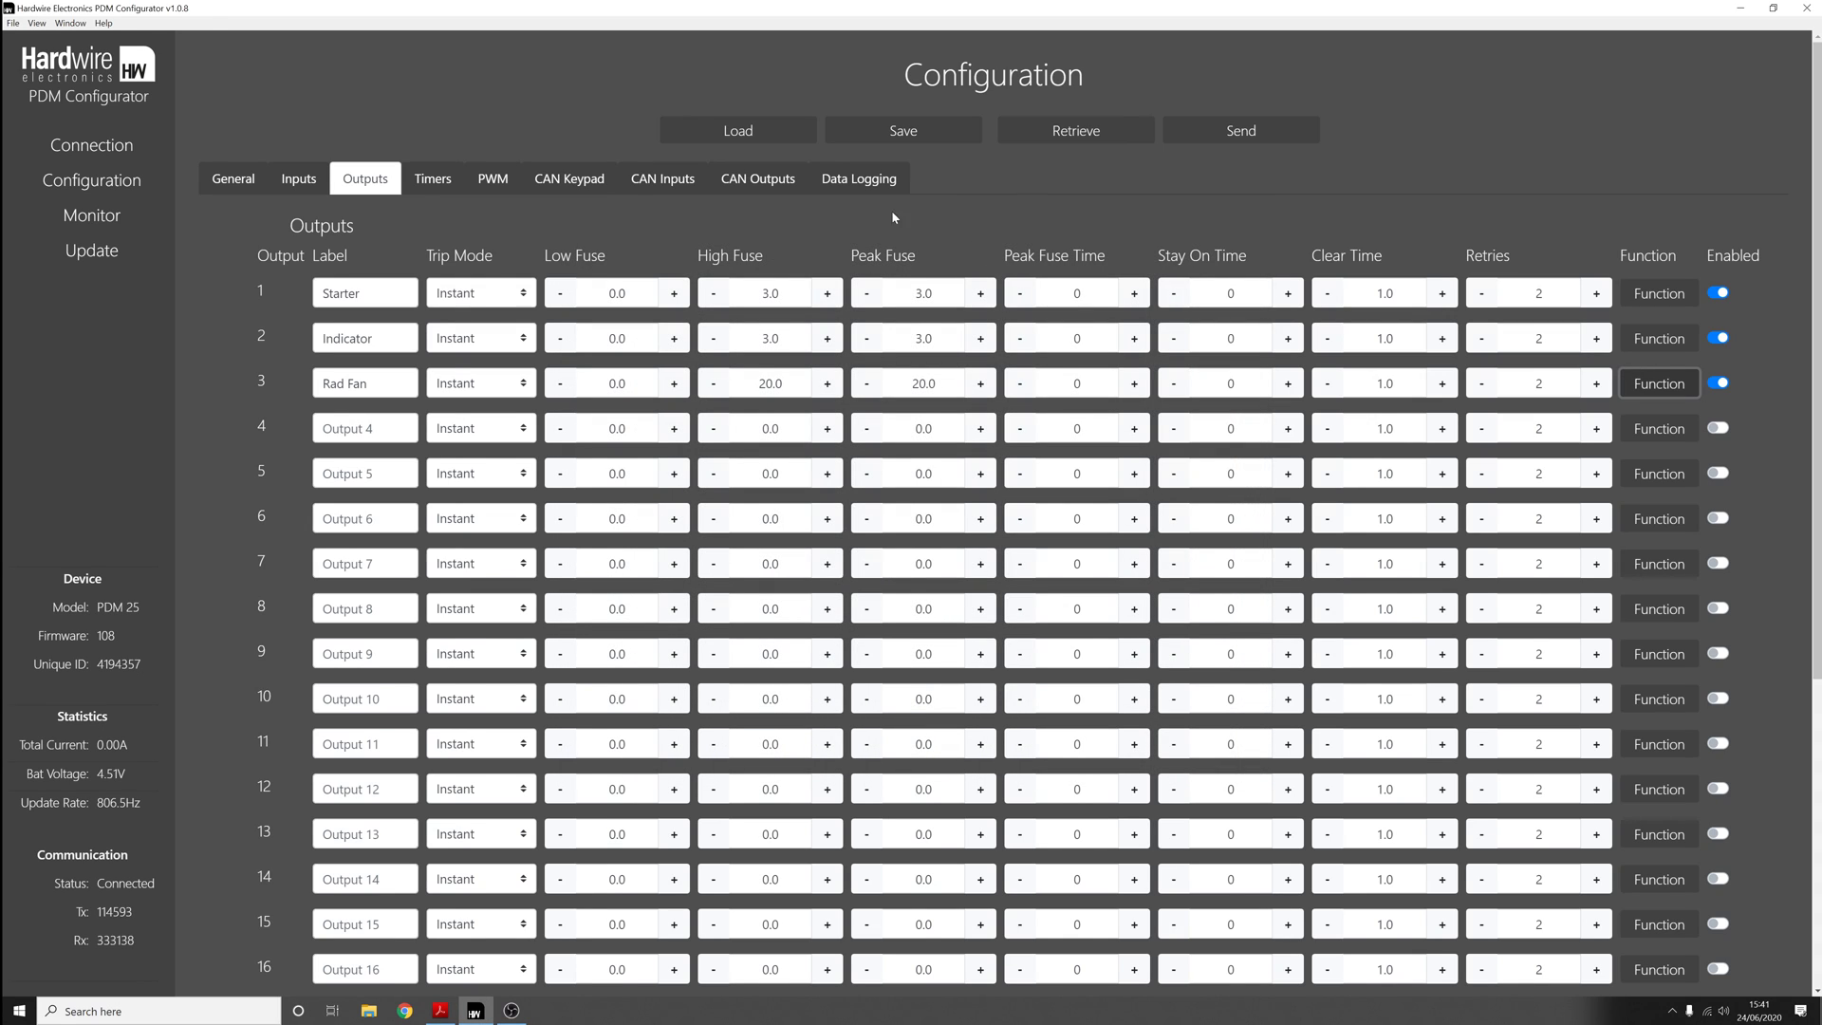
Switch to Logic Functions Video.pdf in Adobe Acrobat Reader.
{"action": "key", "text": "alt+Tab"}
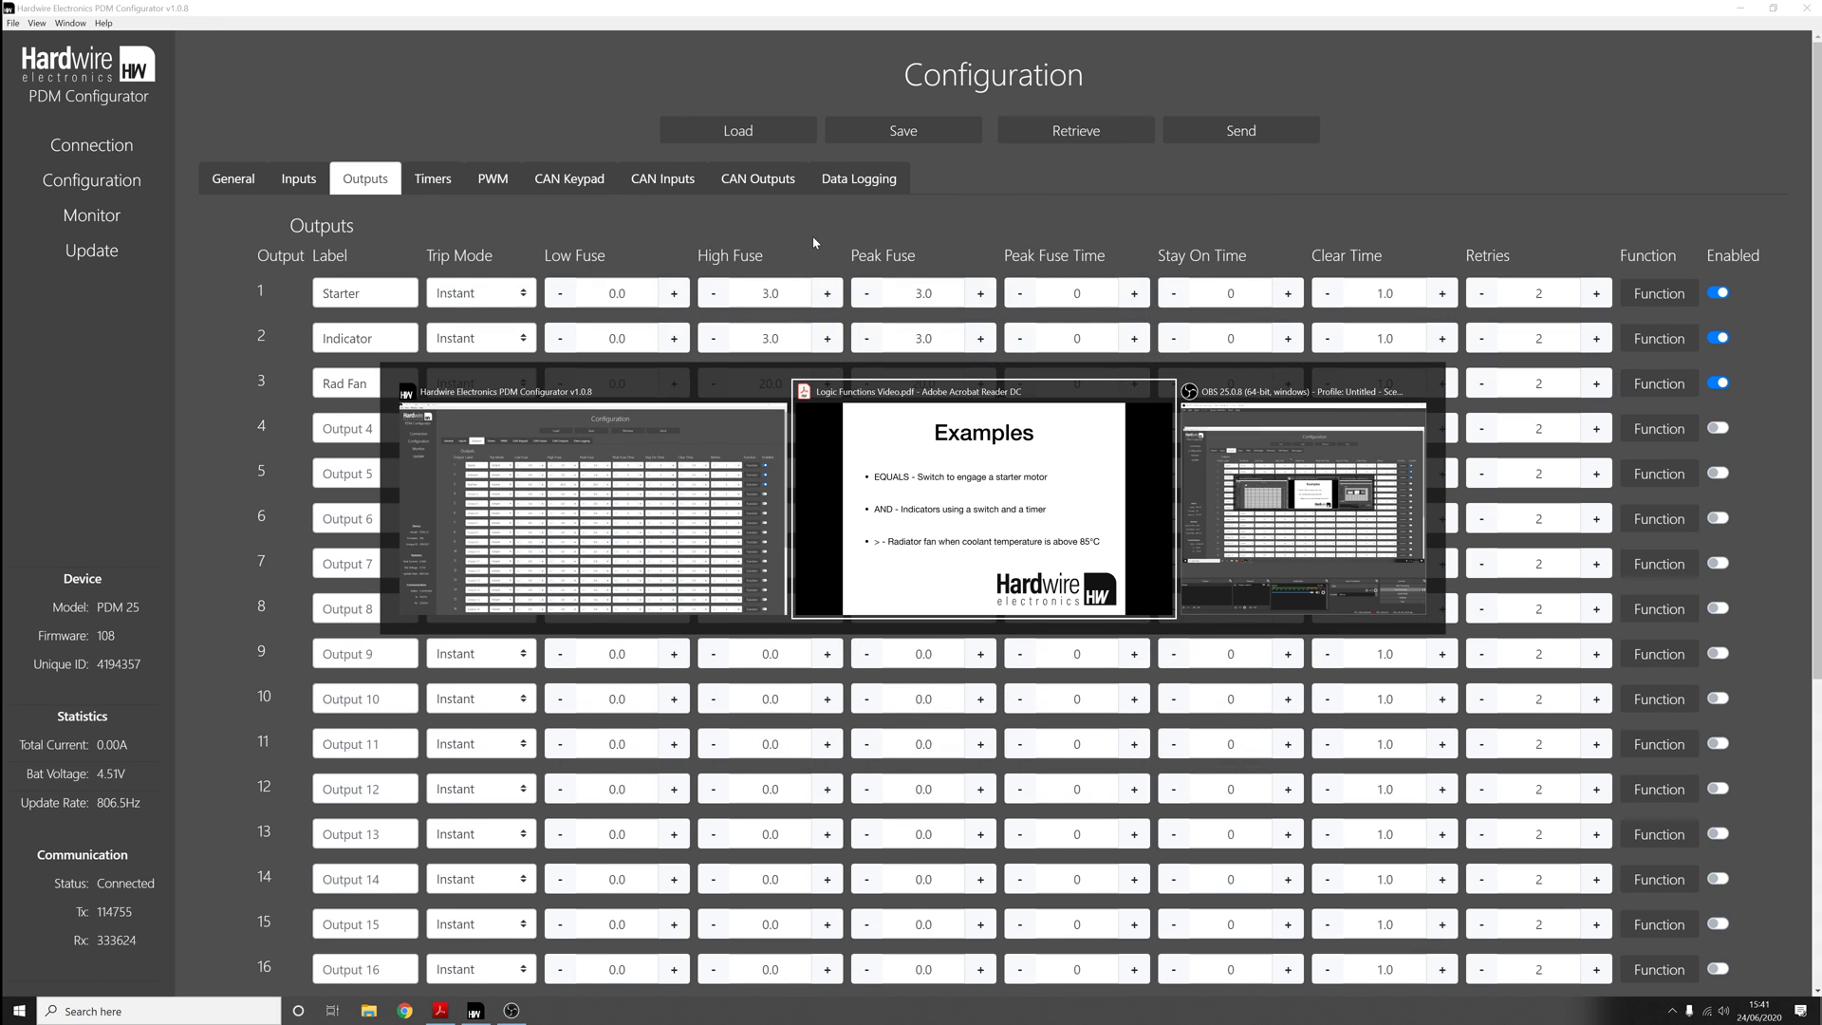